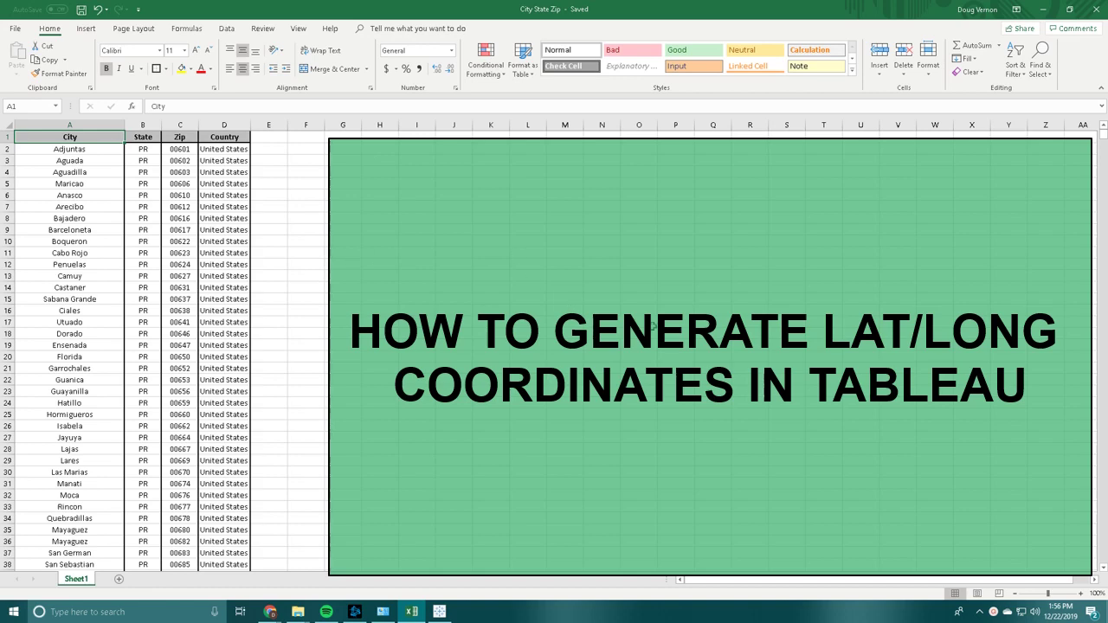
# In Excel, select the City data range and the City-to-Country header cells.
pyautogui.moveTo(692, 294); pyautogui.dragTo(413, 250)
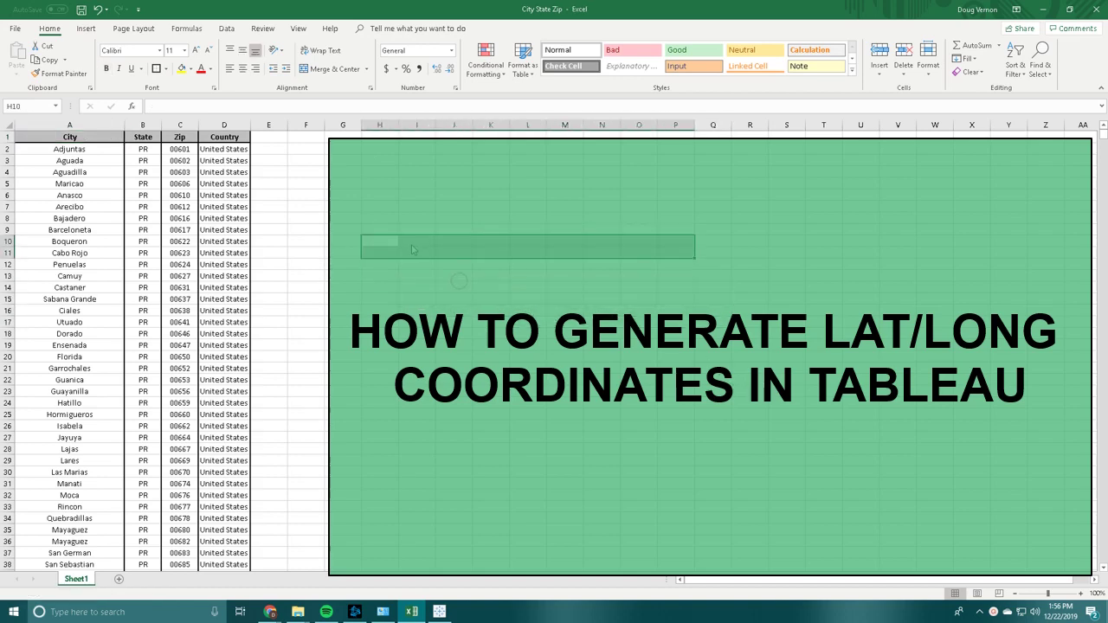
pyautogui.click(435, 193)
pyautogui.click(65, 141)
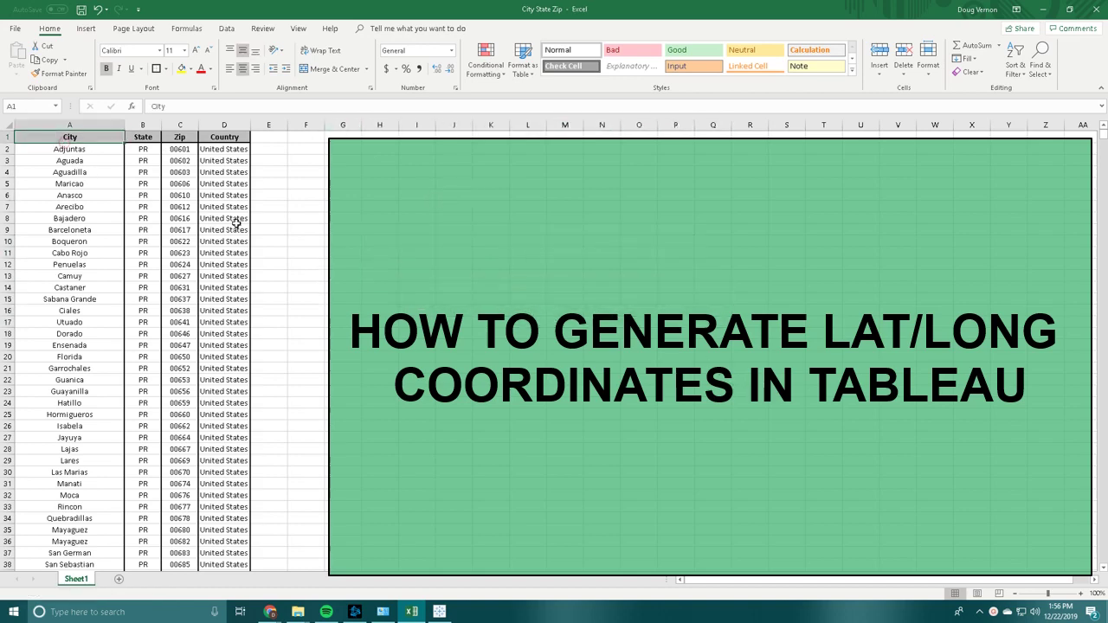
pyautogui.scroll(-1, 234, 260)
pyautogui.scroll(1, 225, 233)
pyautogui.hotkey('ctrl', 'shift', 'Down')
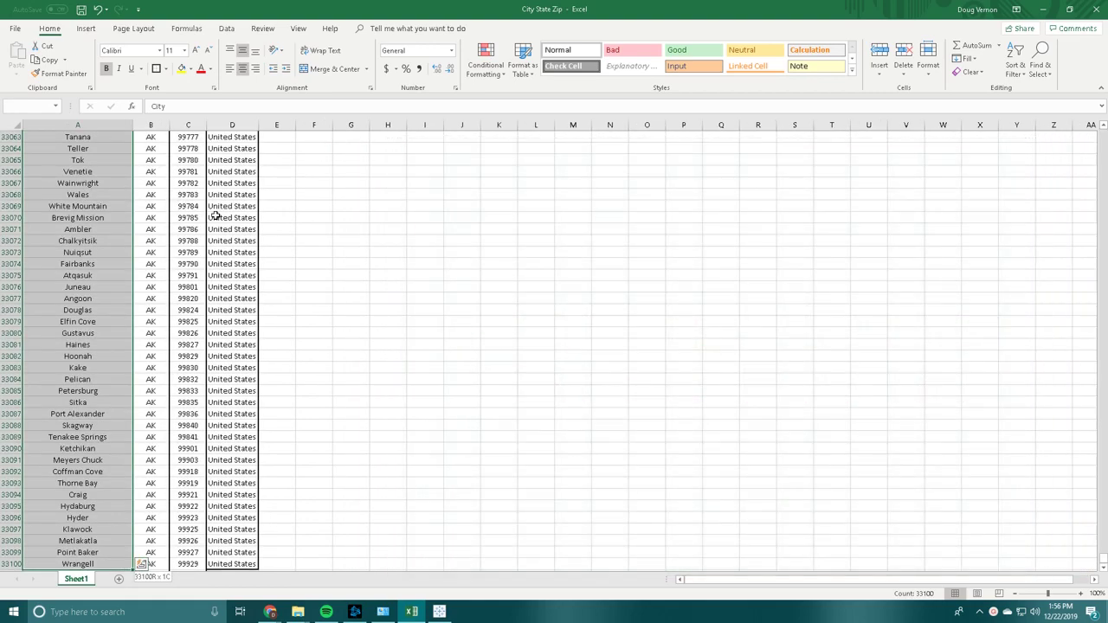
pyautogui.hotkey('ctrl', 'Home')
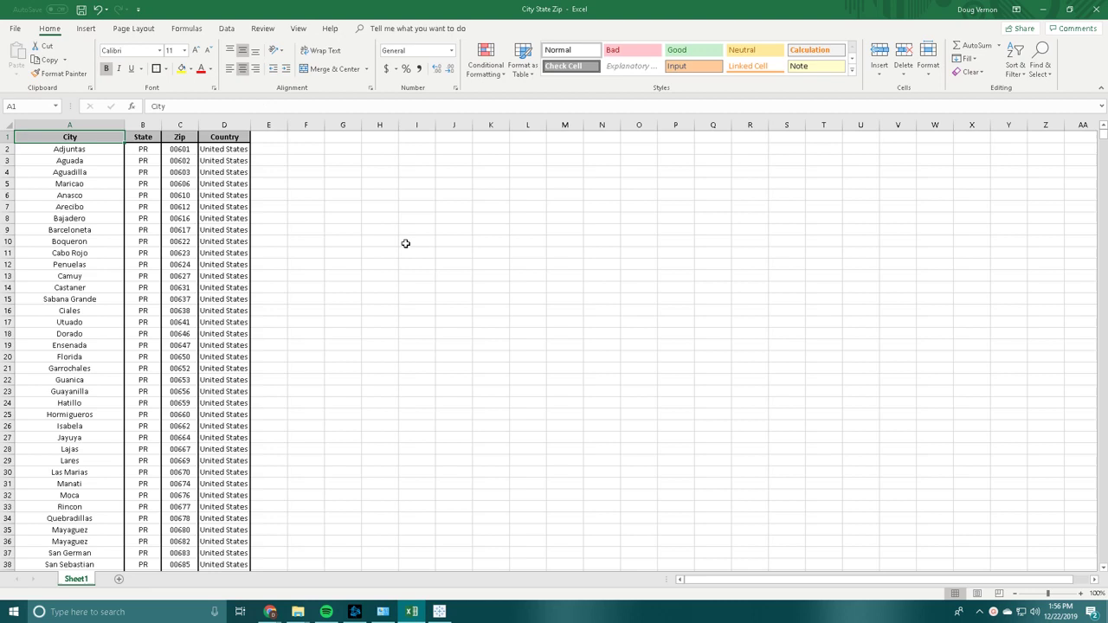
pyautogui.click(233, 218)
pyautogui.click(339, 194)
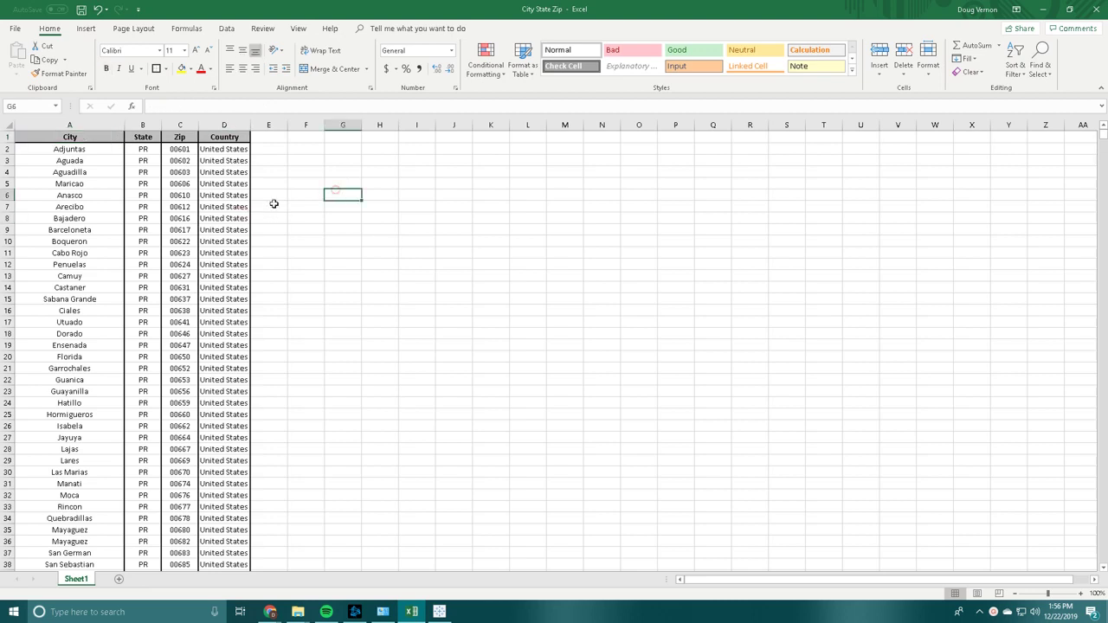
pyautogui.click(233, 124)
pyautogui.moveTo(230, 137); pyautogui.dragTo(17, 139)
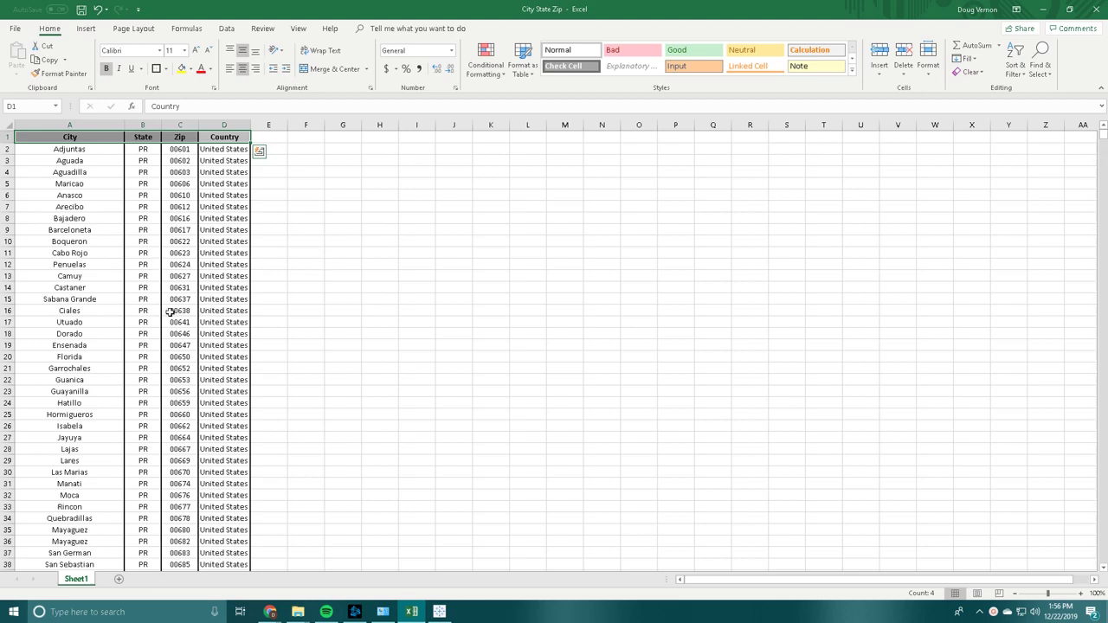
pyautogui.click(236, 194)
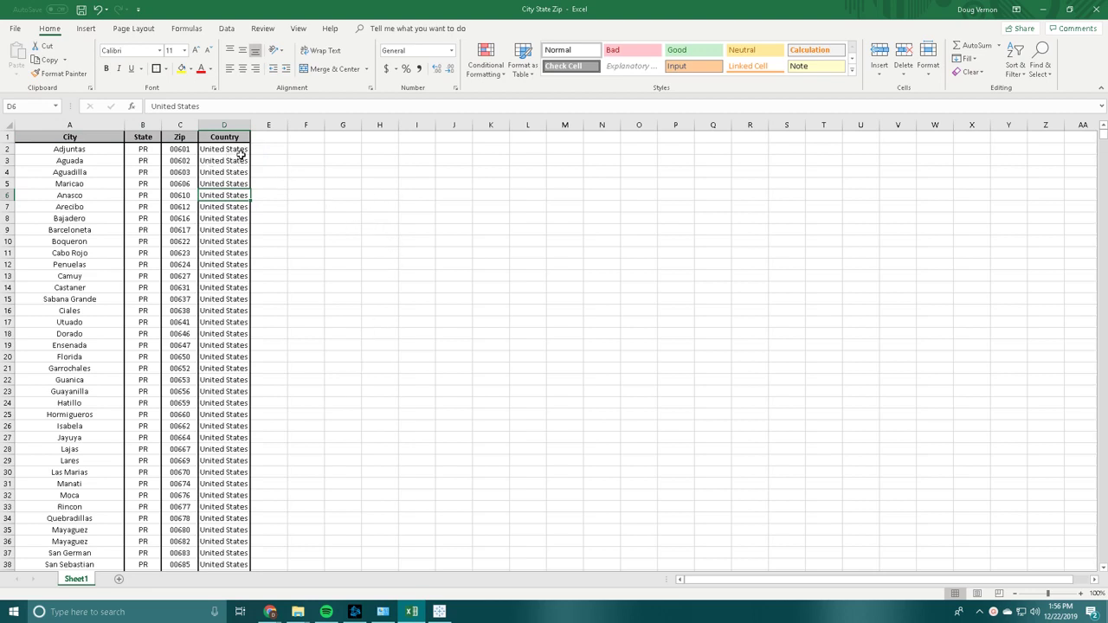
pyautogui.click(272, 150)
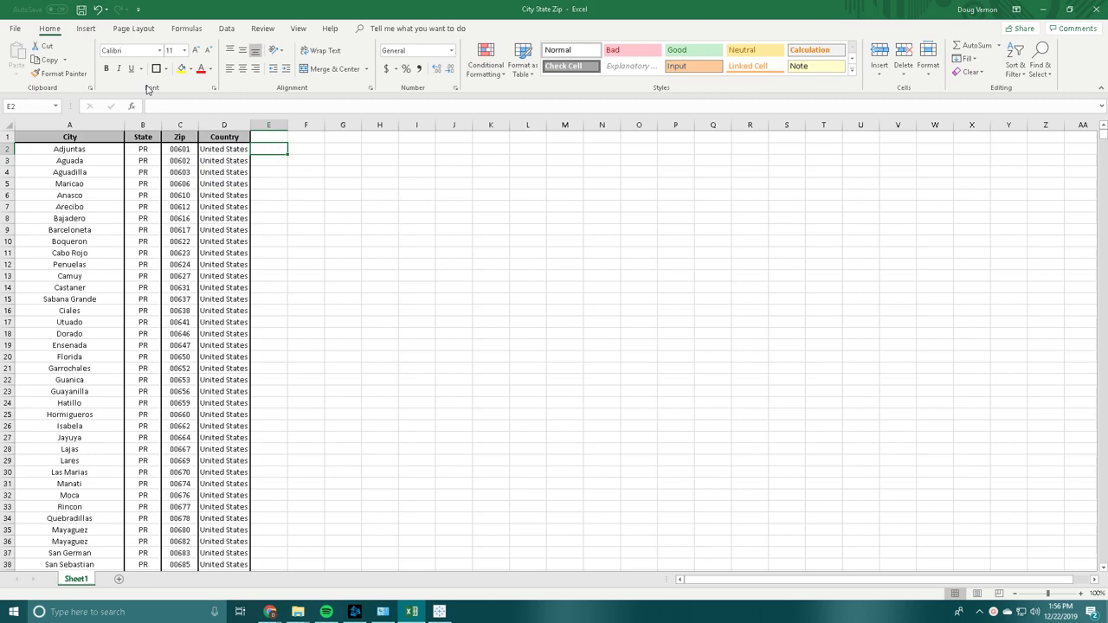
# Select the entire City, State, Zip and Country columns in Excel.
pyautogui.click(225, 125)
pyautogui.click(86, 135)
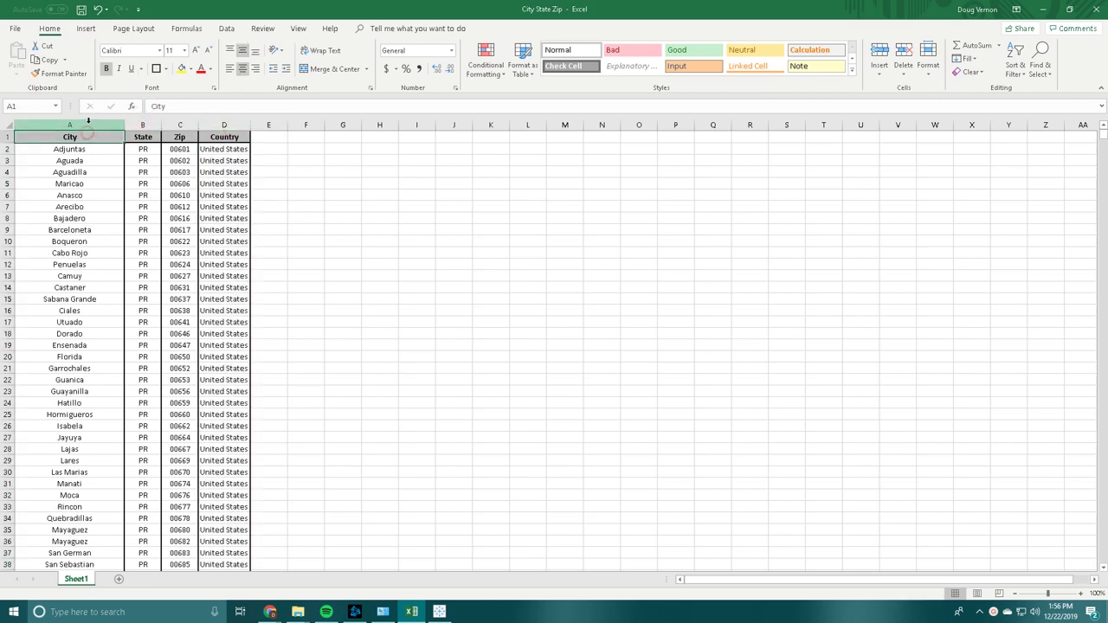
pyautogui.click(87, 123)
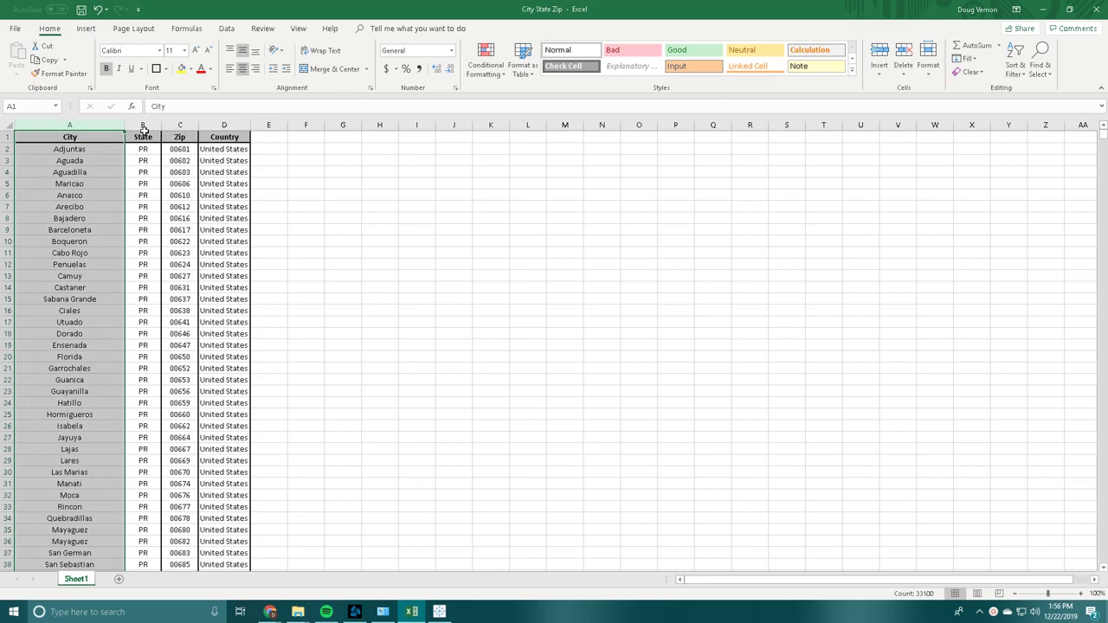
pyautogui.click(146, 123)
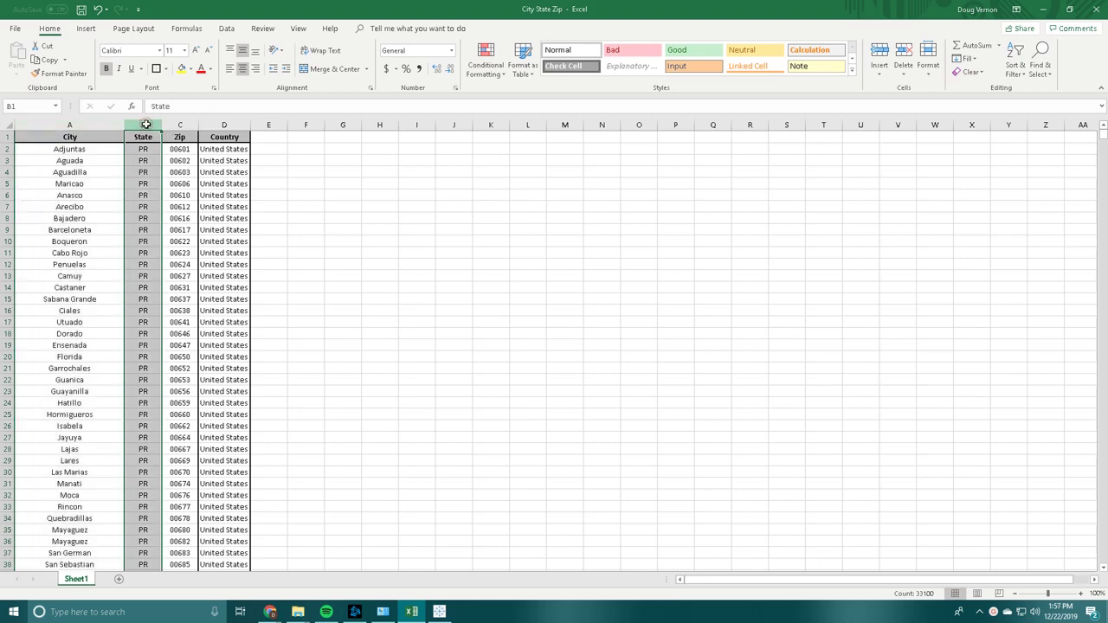
pyautogui.click(181, 126)
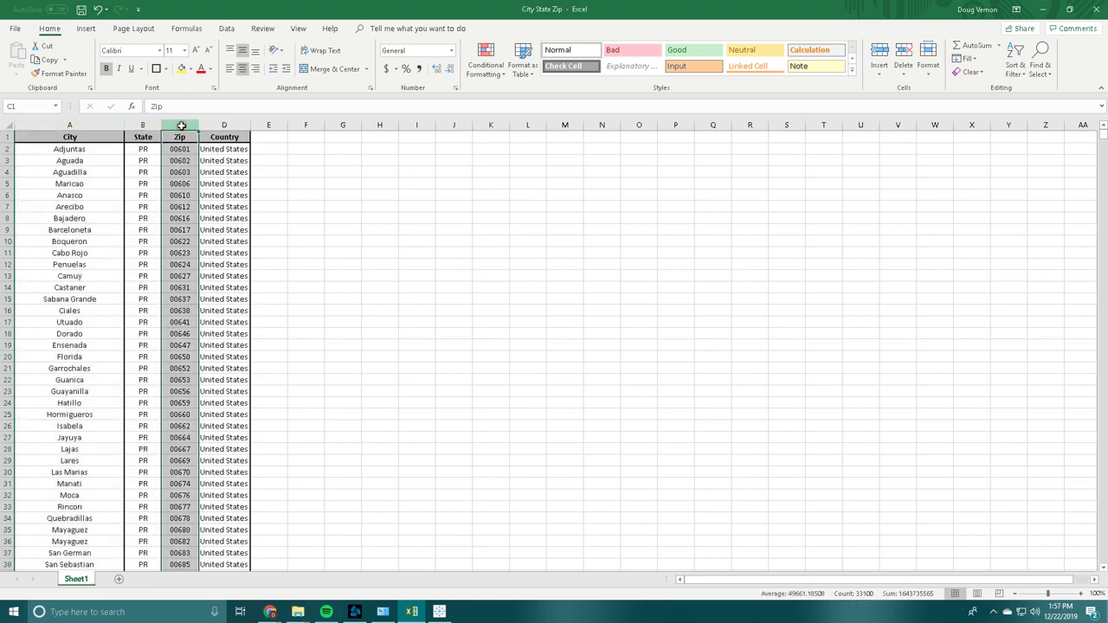
pyautogui.click(231, 123)
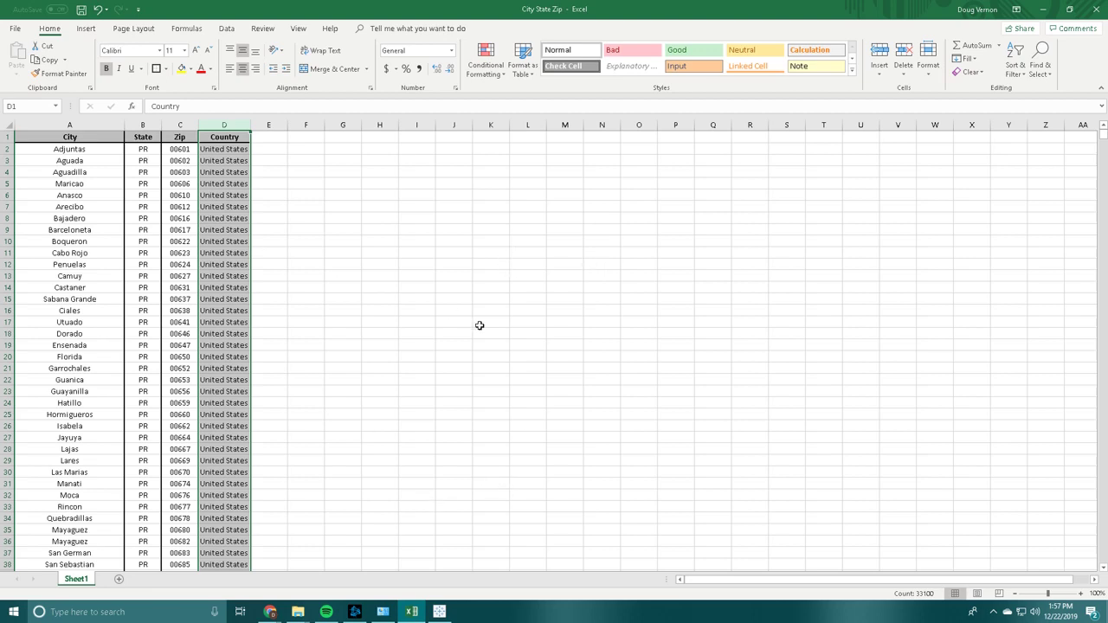
# Connect Tableau Public to the City State Zip Excel workbook and check City's data type.
pyautogui.click(439, 612)
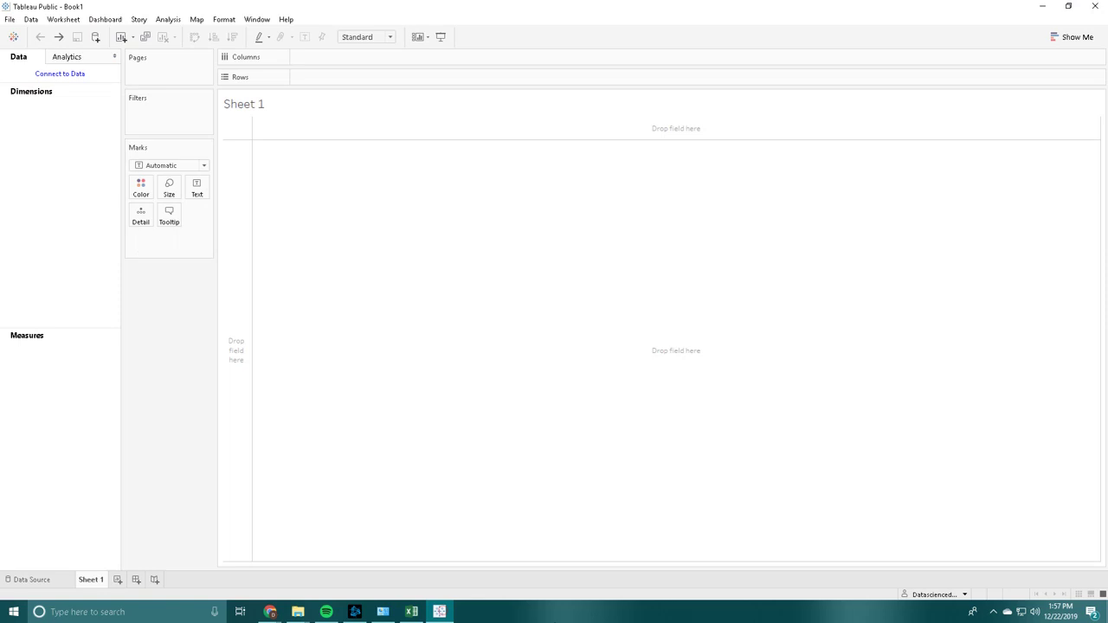
pyautogui.click(76, 76)
pyautogui.click(180, 123)
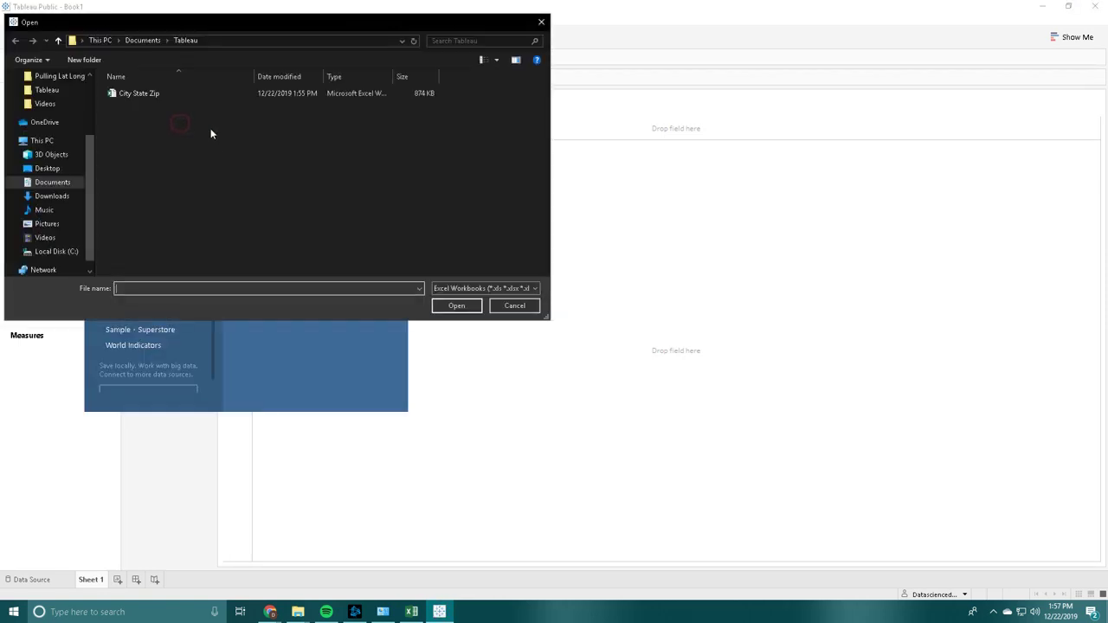
pyautogui.click(191, 93)
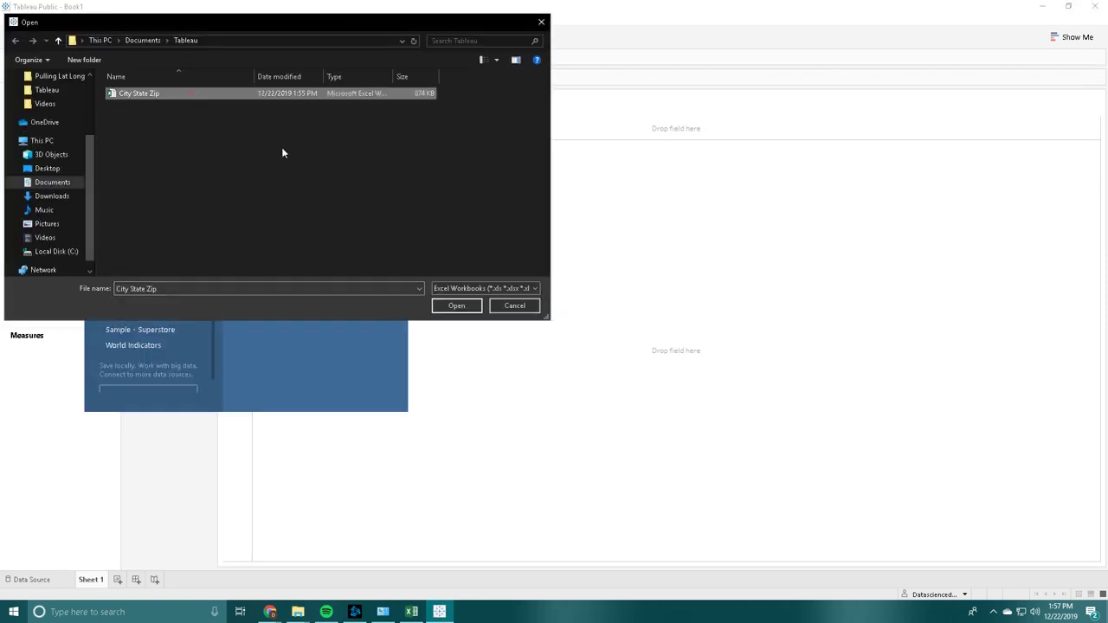
pyautogui.click(458, 306)
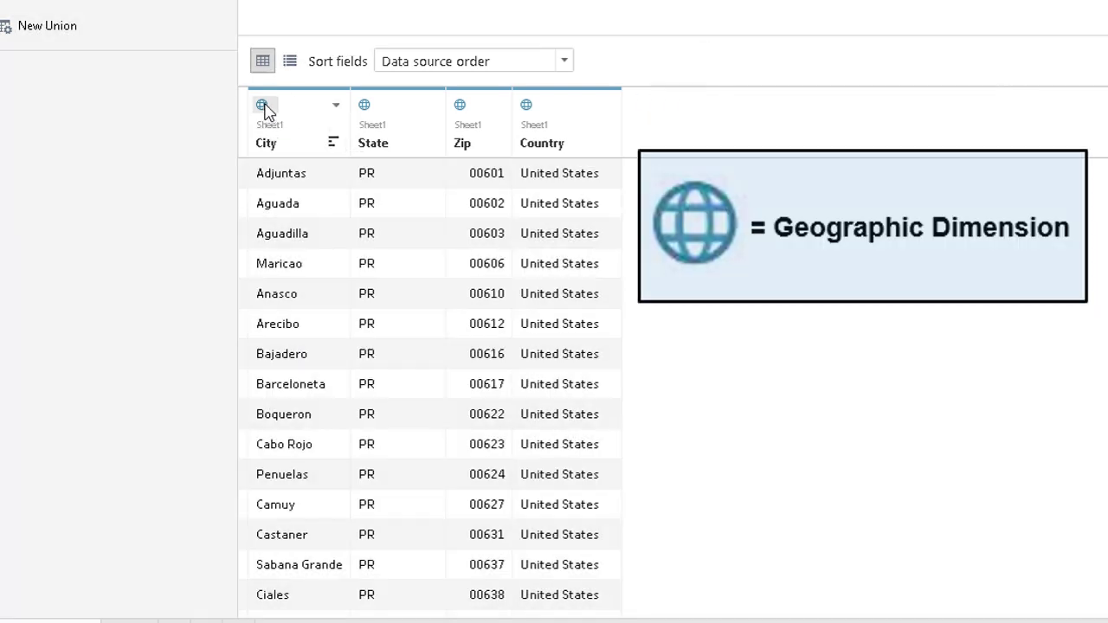
pyautogui.click(261, 105)
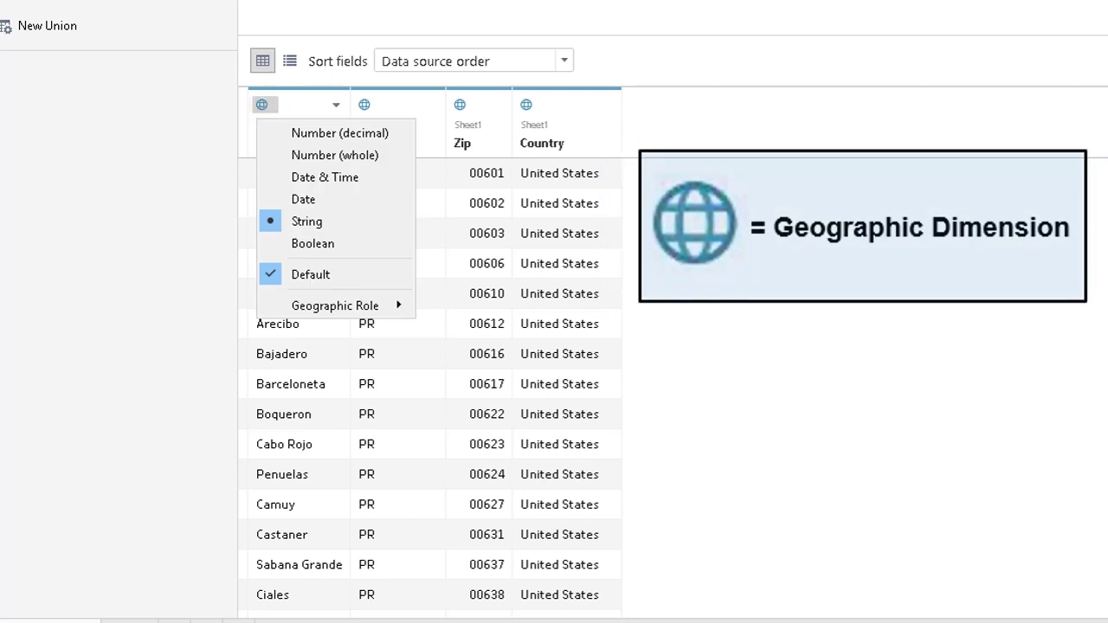
pyautogui.press('Escape')
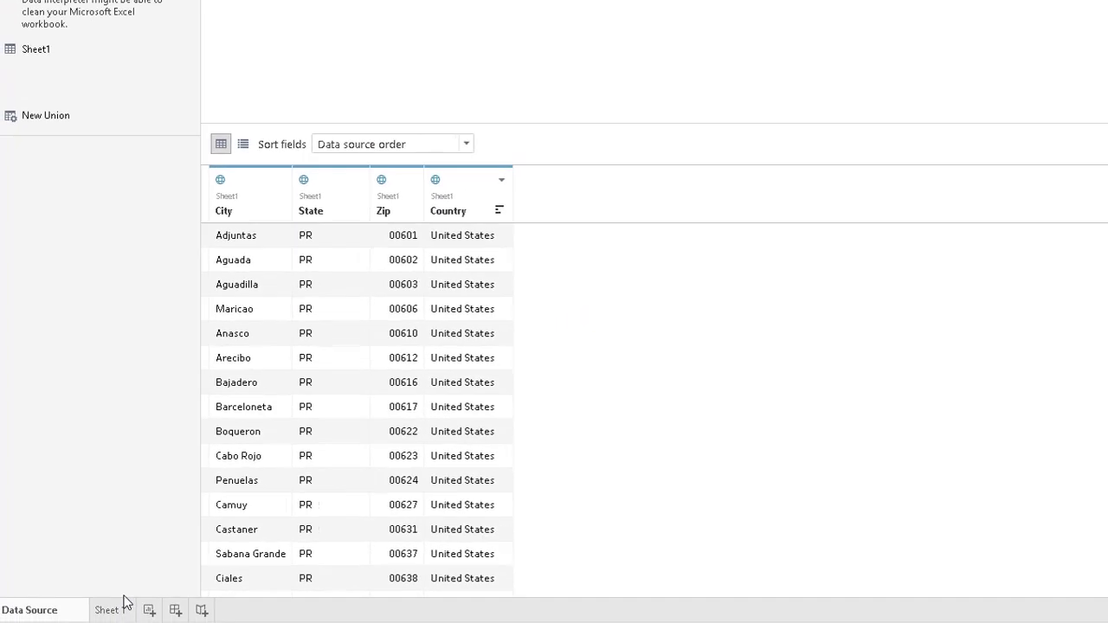
# On Sheet 1, add State, City and Zip to Detail on the Marks card.
pyautogui.click(121, 606)
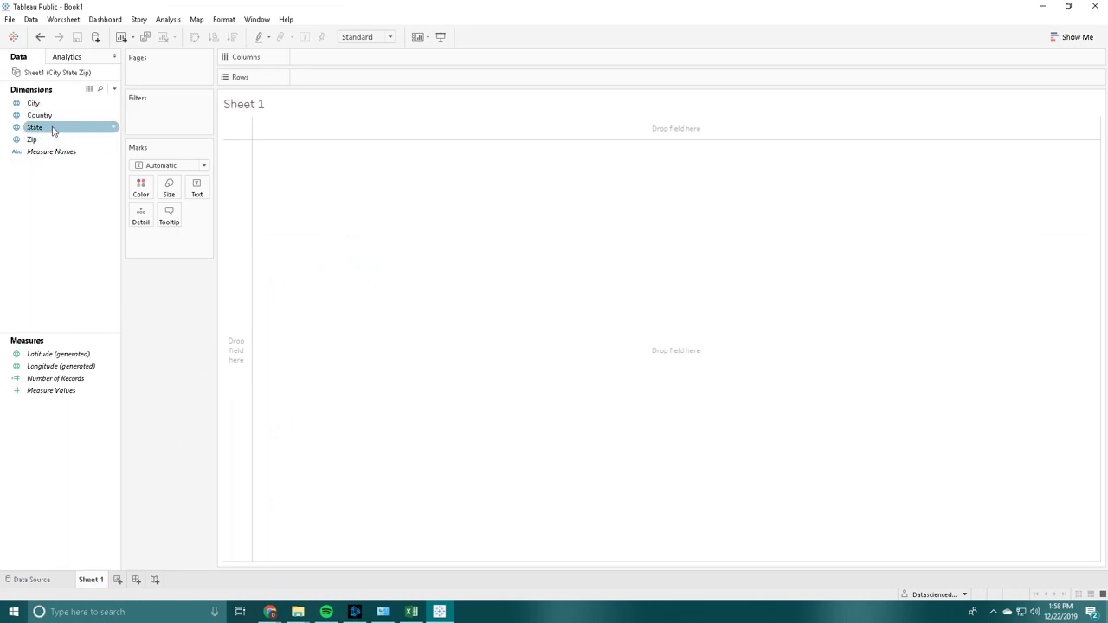
pyautogui.moveTo(52, 127); pyautogui.dragTo(158, 249)
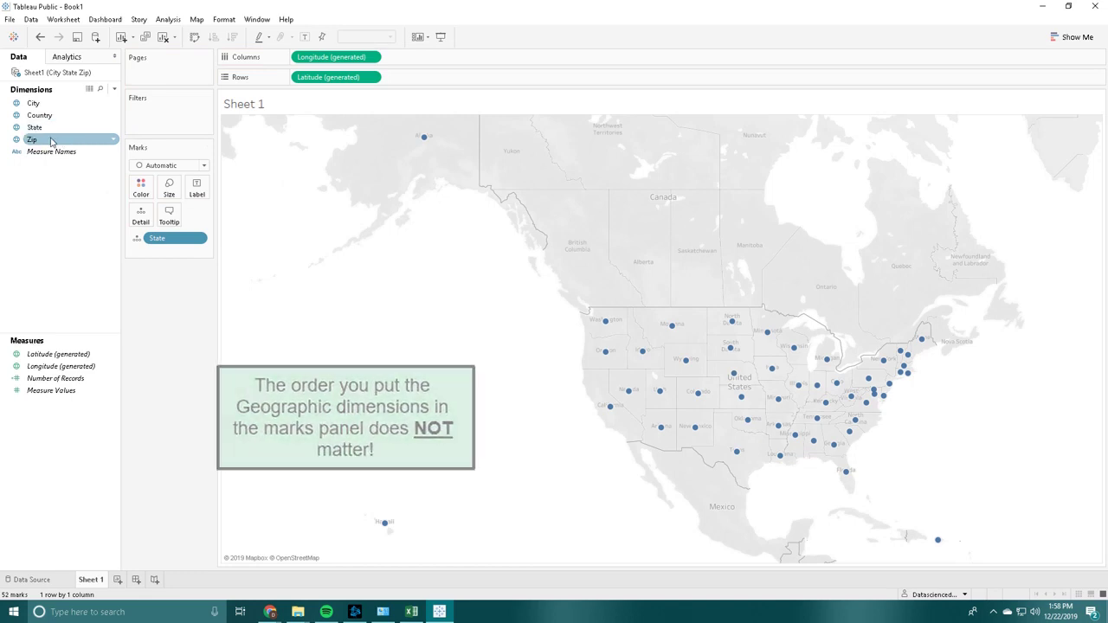
pyautogui.moveTo(54, 103); pyautogui.dragTo(147, 236)
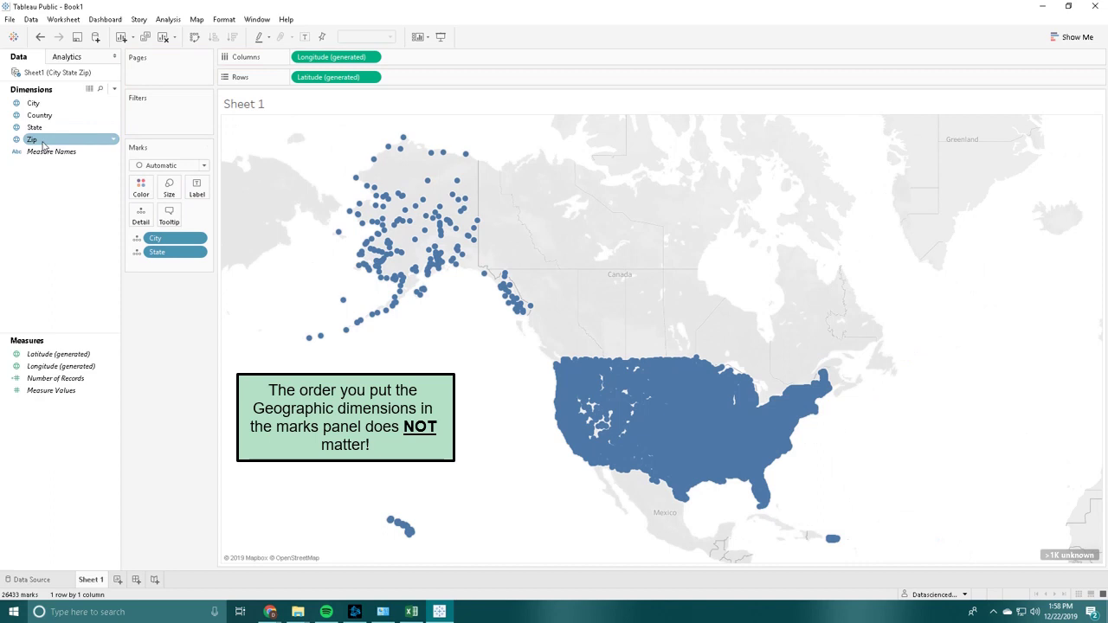
pyautogui.moveTo(35, 140)
pyautogui.mouseDown()
pyautogui.moveTo(149, 230)
pyautogui.moveTo(163, 249)
pyautogui.moveTo(156, 294)
pyautogui.moveTo(121, 244)
pyautogui.moveTo(154, 284)
pyautogui.mouseUp()
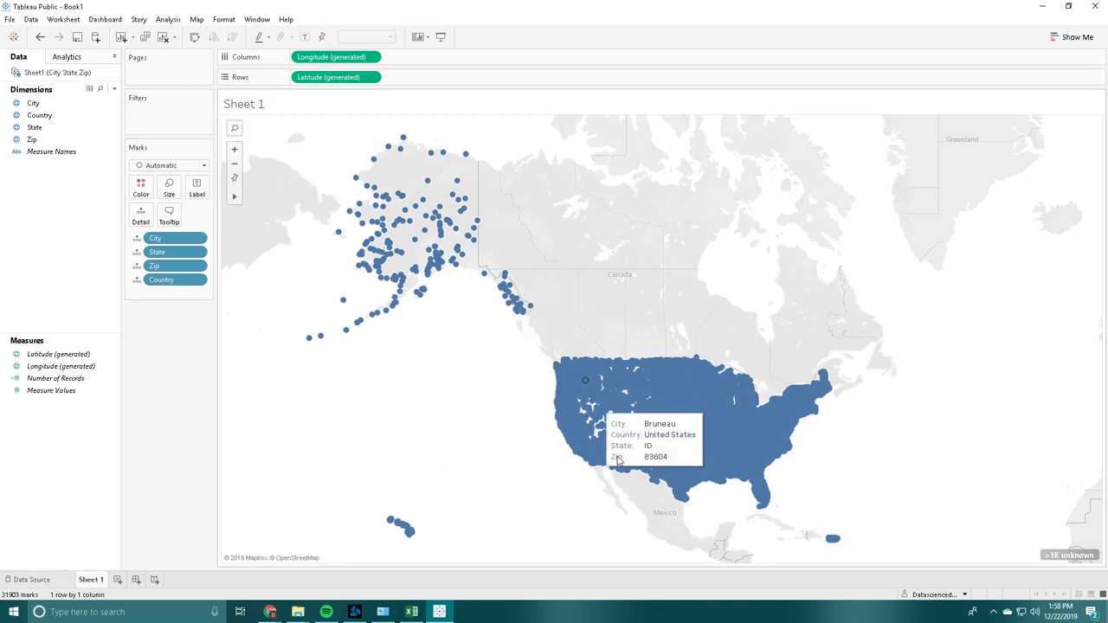
pyautogui.scroll(3, 666, 386)
pyautogui.scroll(-3, 574, 336)
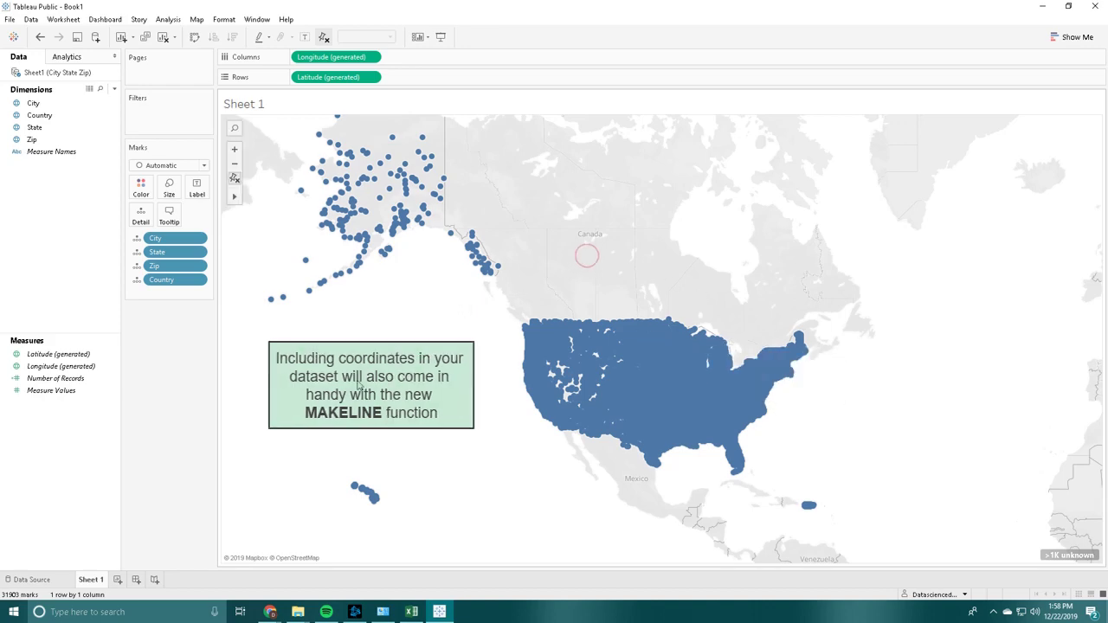
# Open View Data from the map and sort rows by Latitude (generated), highest first.
pyautogui.rightClick(437, 291)
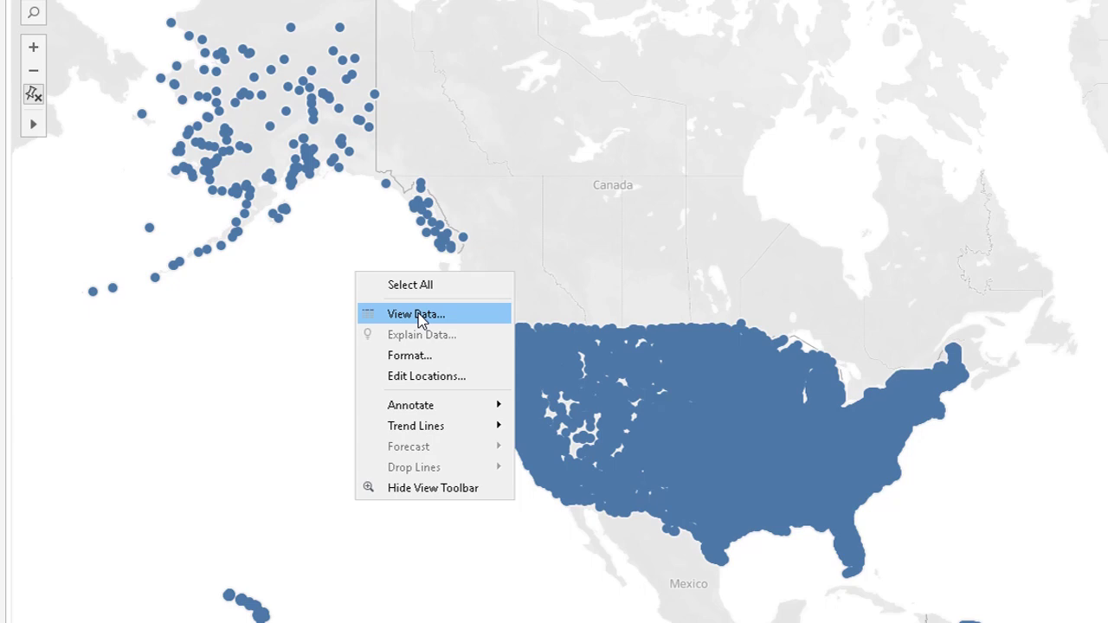
pyautogui.click(468, 313)
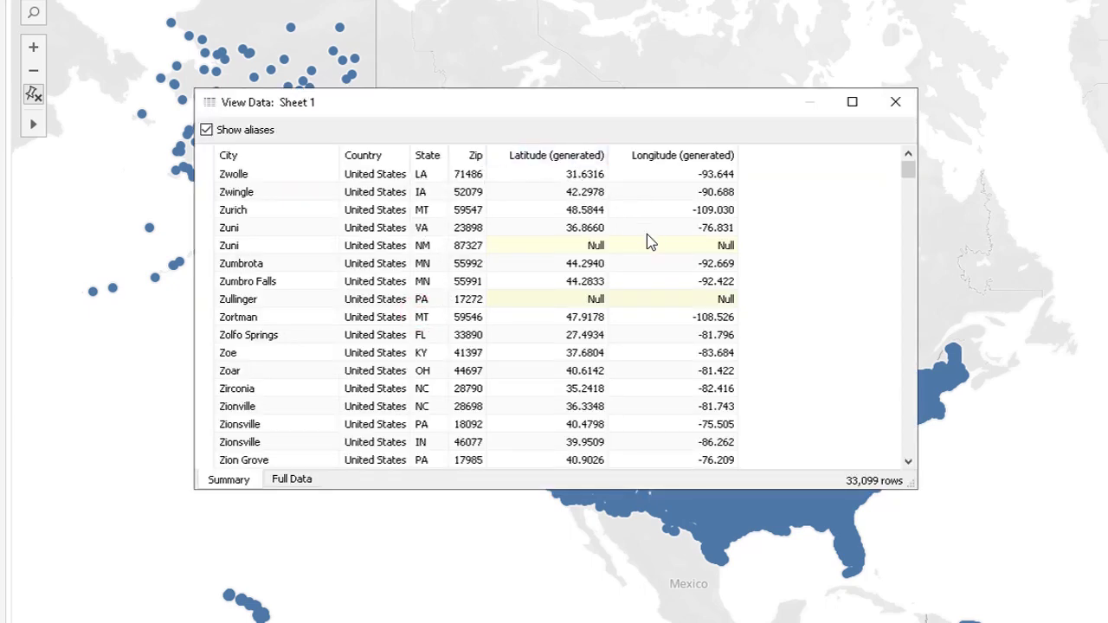
pyautogui.click(549, 154)
pyautogui.click(658, 160)
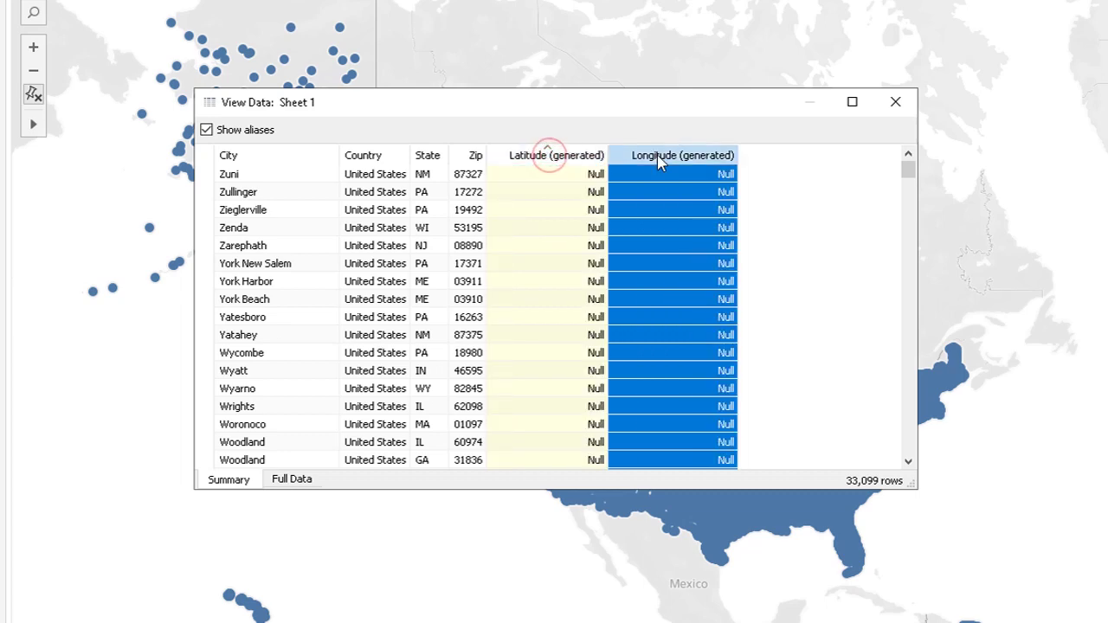
pyautogui.click(657, 158)
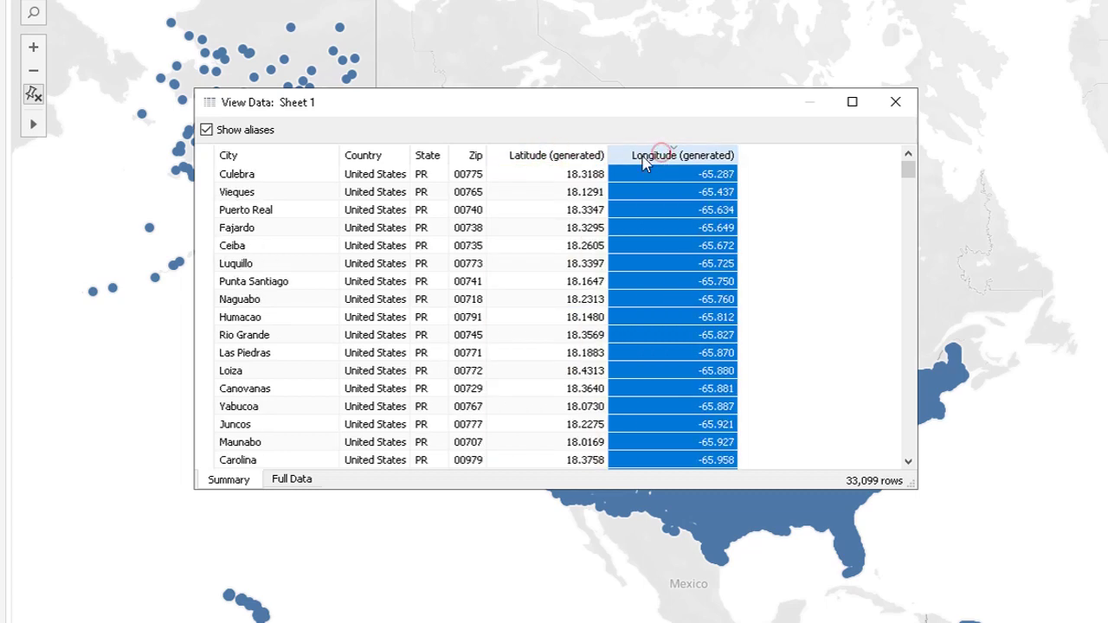
pyautogui.click(561, 163)
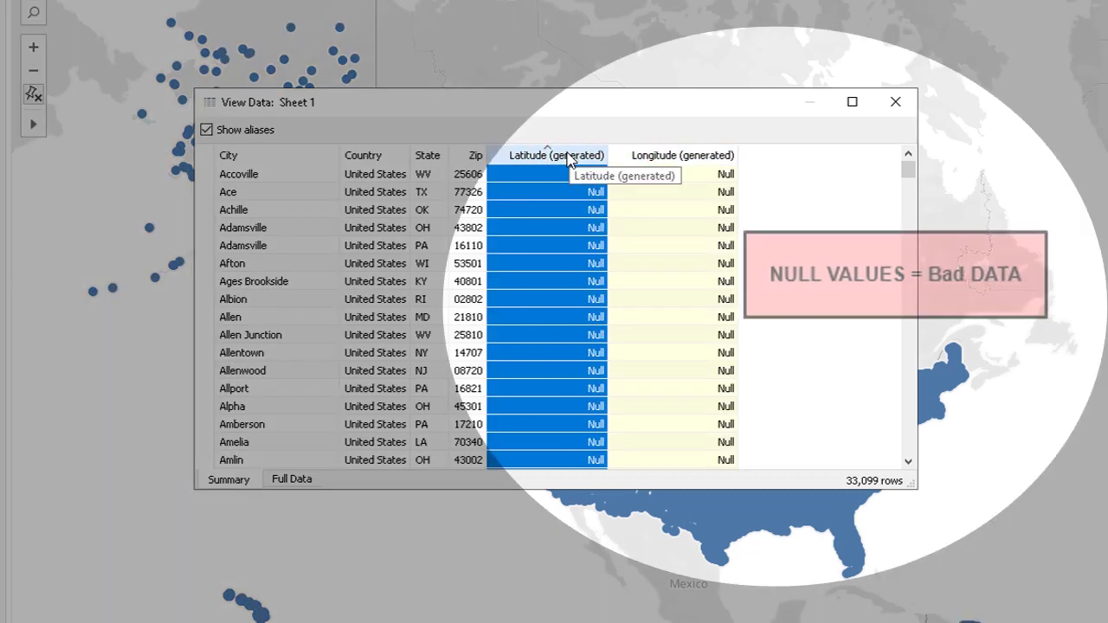
pyautogui.scroll(-1, 564, 334)
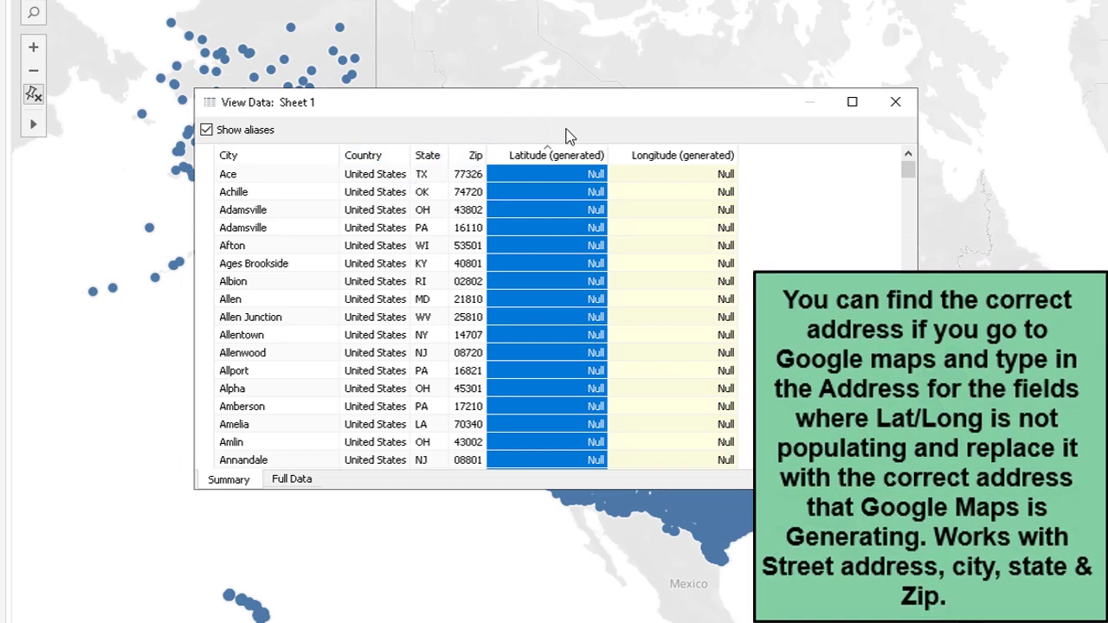
pyautogui.scroll(1, 561, 207)
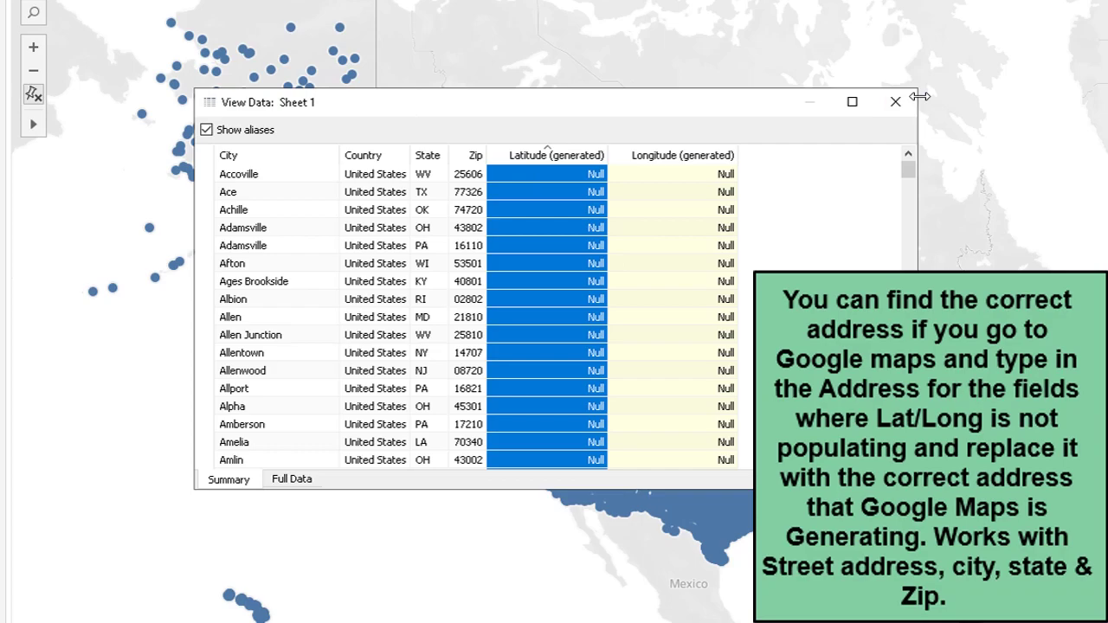
pyautogui.click(554, 149)
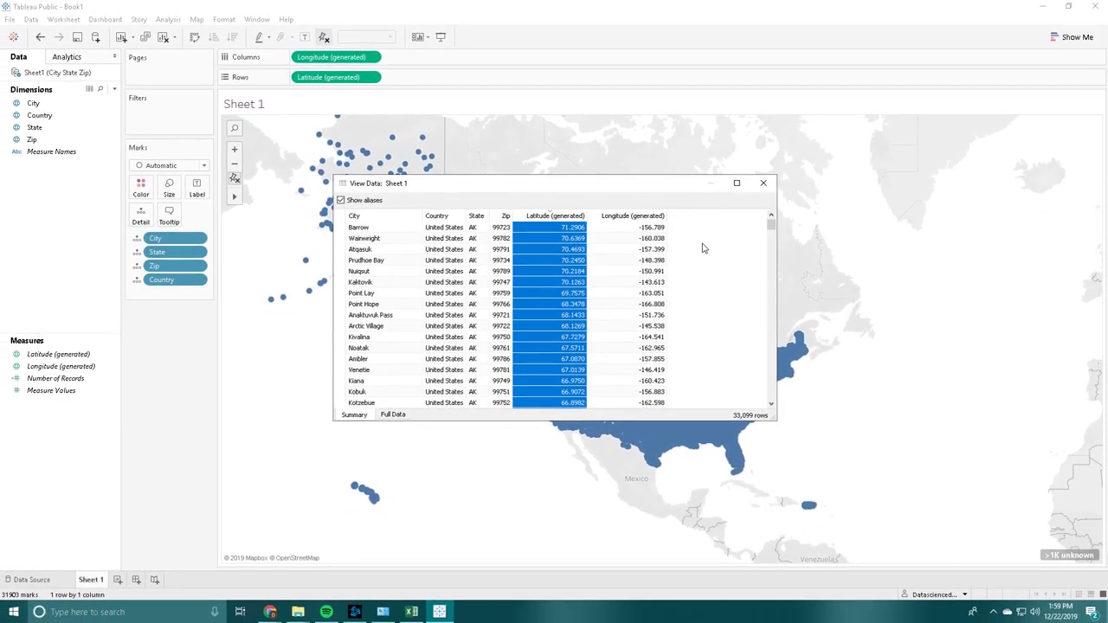
# Close the View Data window and remove the City pill from the Marks card.
pyautogui.click(762, 183)
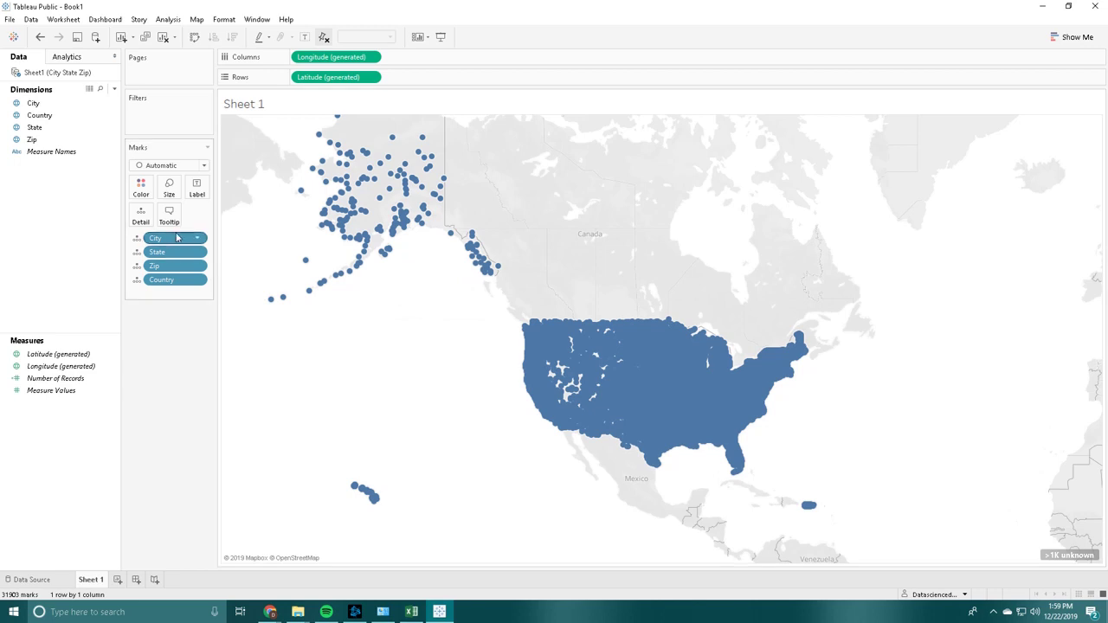
pyautogui.moveTo(173, 240); pyautogui.dragTo(53, 220)
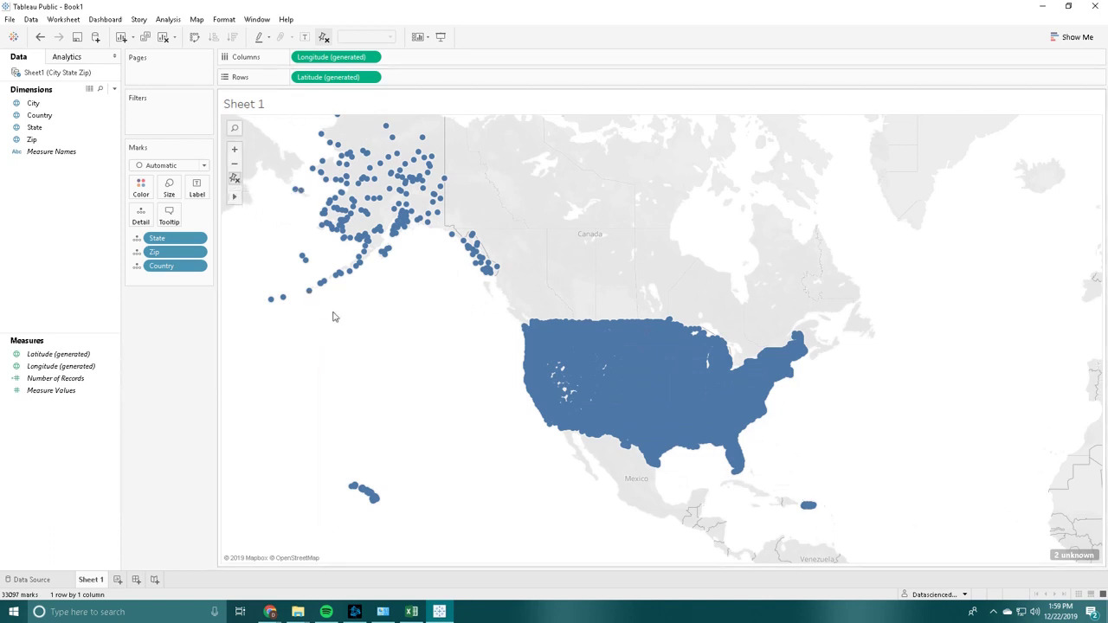
# Reopen View Data and sort by Latitude (generated) ascending to reveal the Null rows.
pyautogui.rightClick(386, 310)
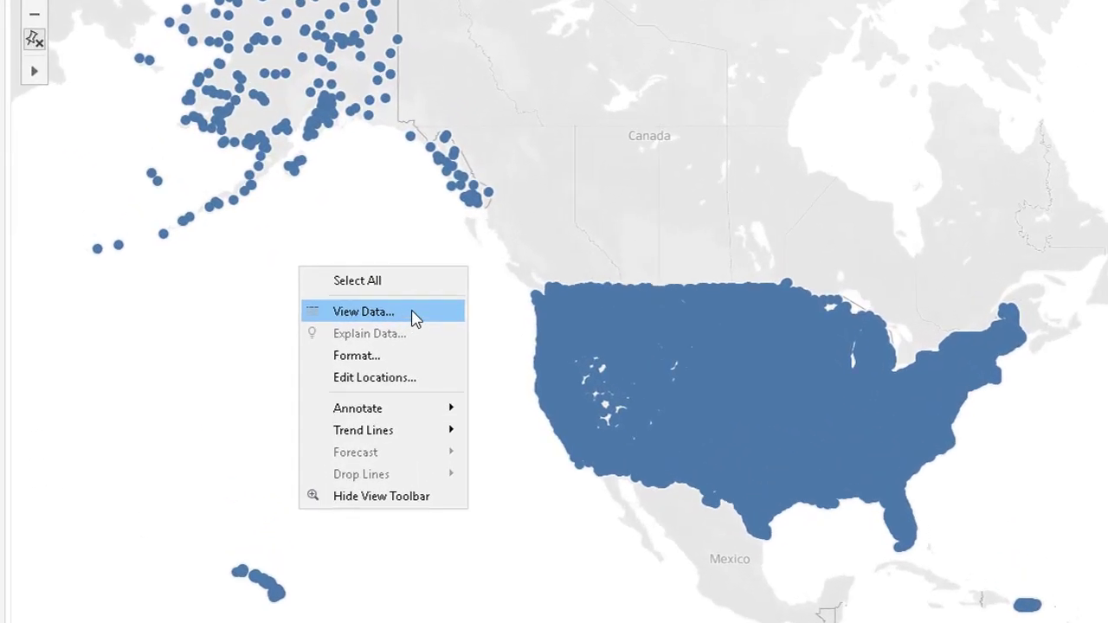
pyautogui.click(414, 316)
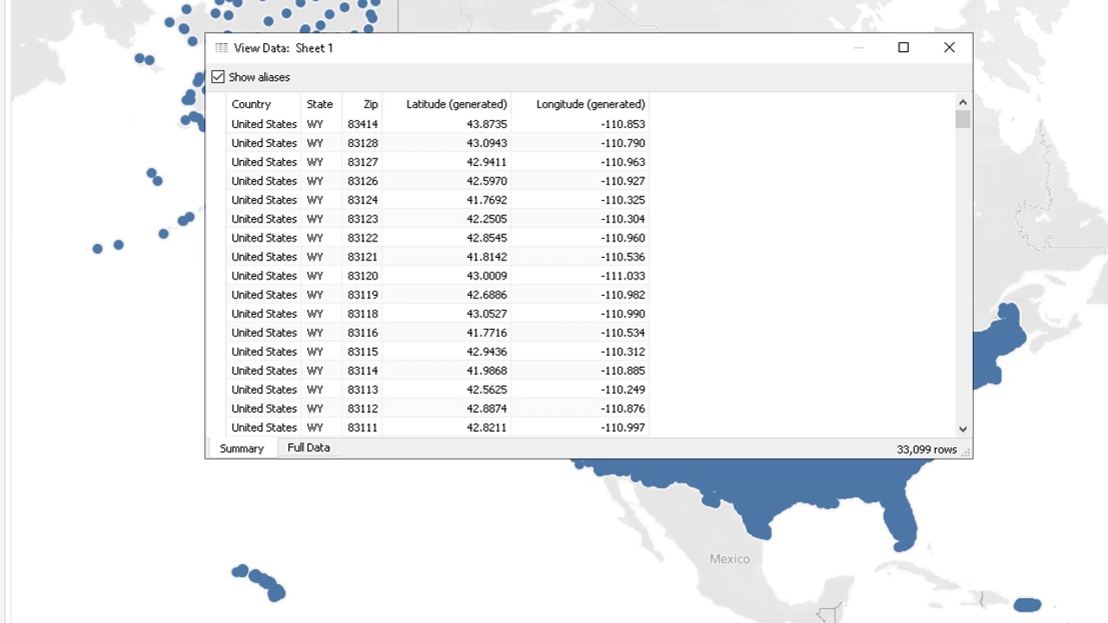
pyautogui.scroll(-1, 524, 123)
pyautogui.click(489, 107)
pyautogui.click(488, 107)
pyautogui.click(489, 106)
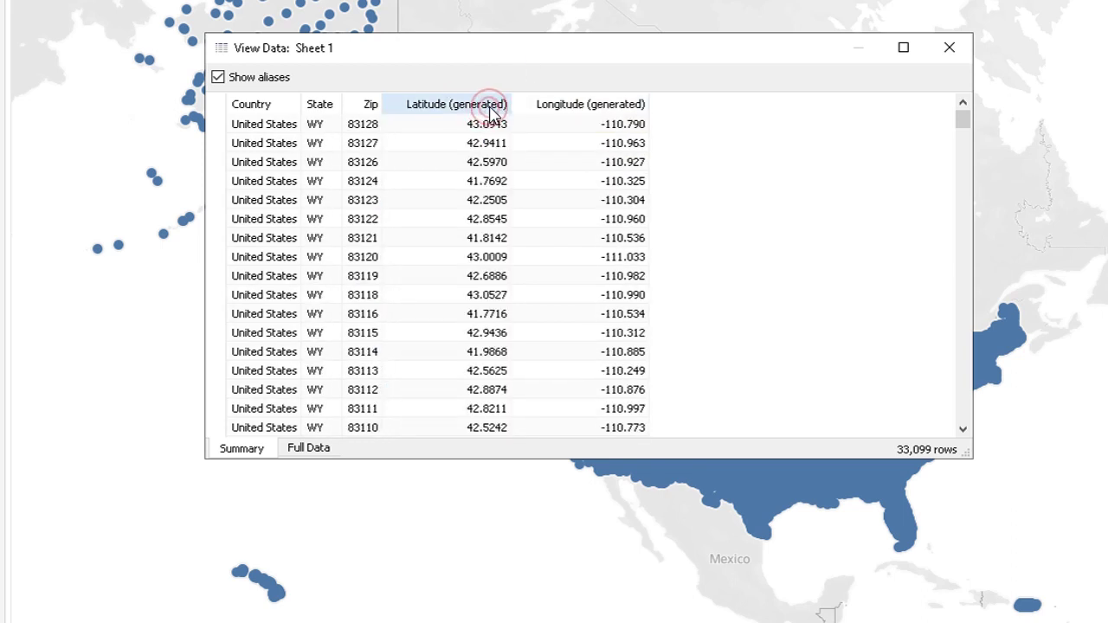
pyautogui.click(489, 103)
pyautogui.scroll(1, 554, 142)
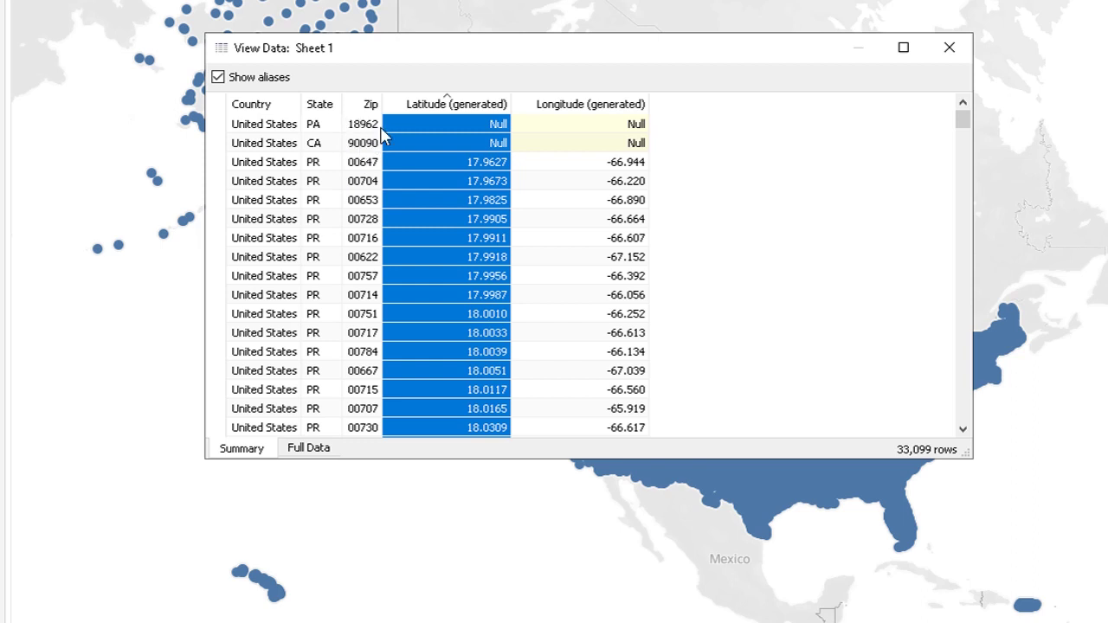
# Select the Null-coordinate zips 18962 and 90090, then sort latitude highest first.
pyautogui.click(354, 132)
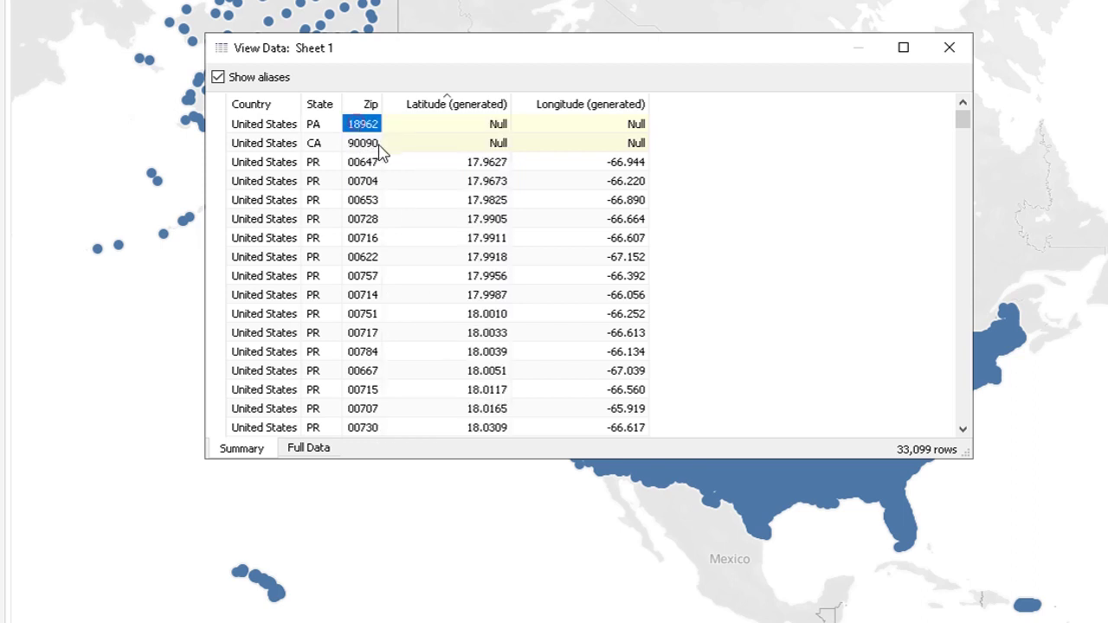
pyautogui.click(364, 147)
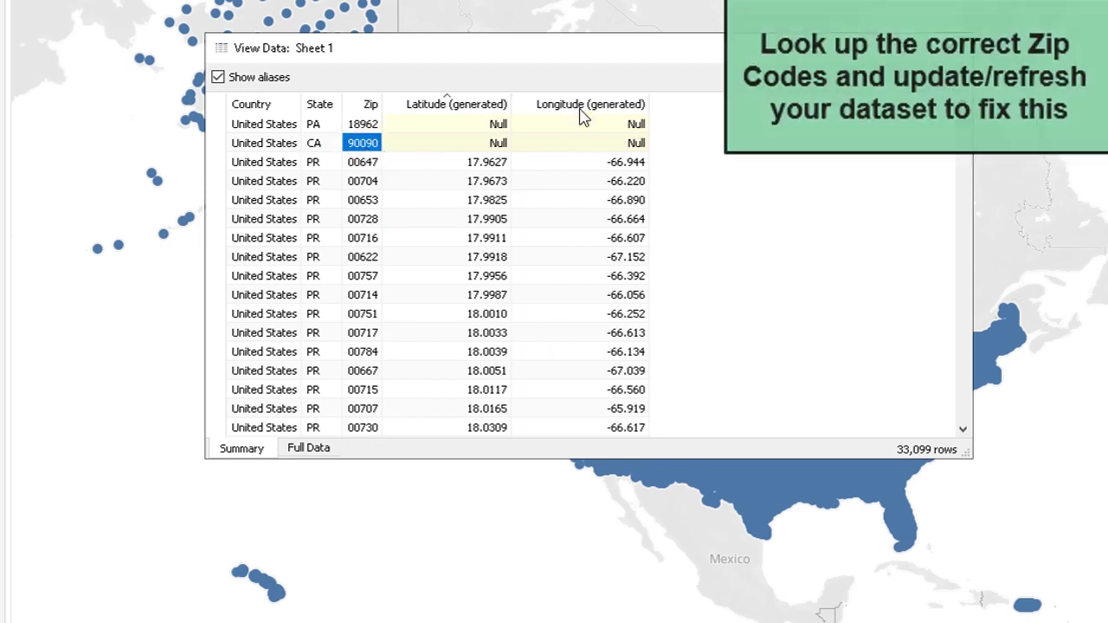
pyautogui.click(498, 106)
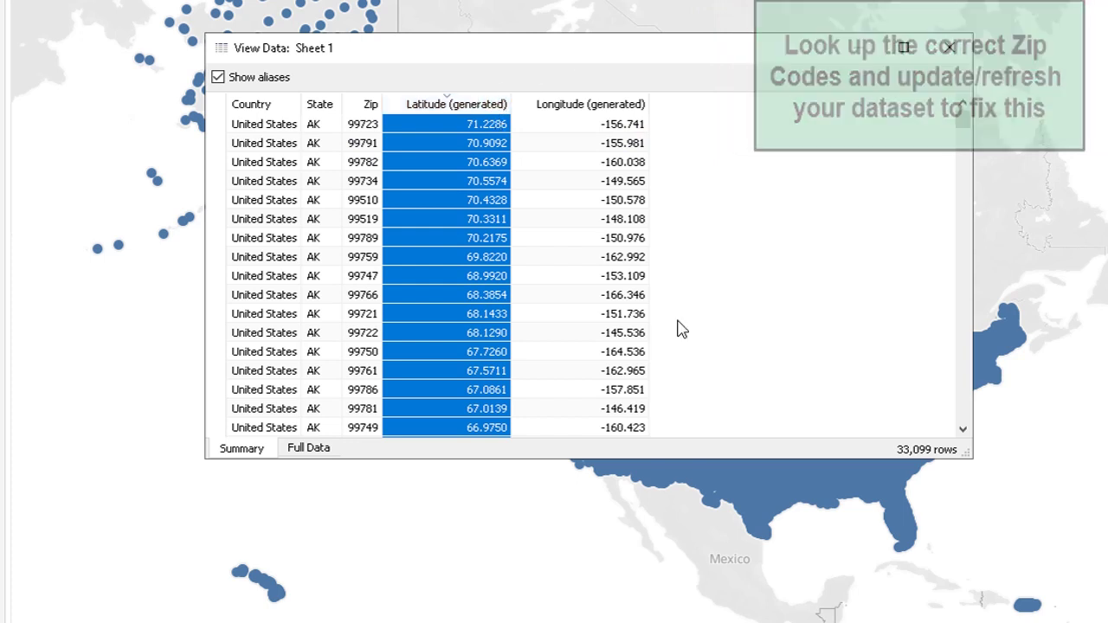
# Load and inspect the row-level data on the Full Data tab.
pyautogui.click(786, 211)
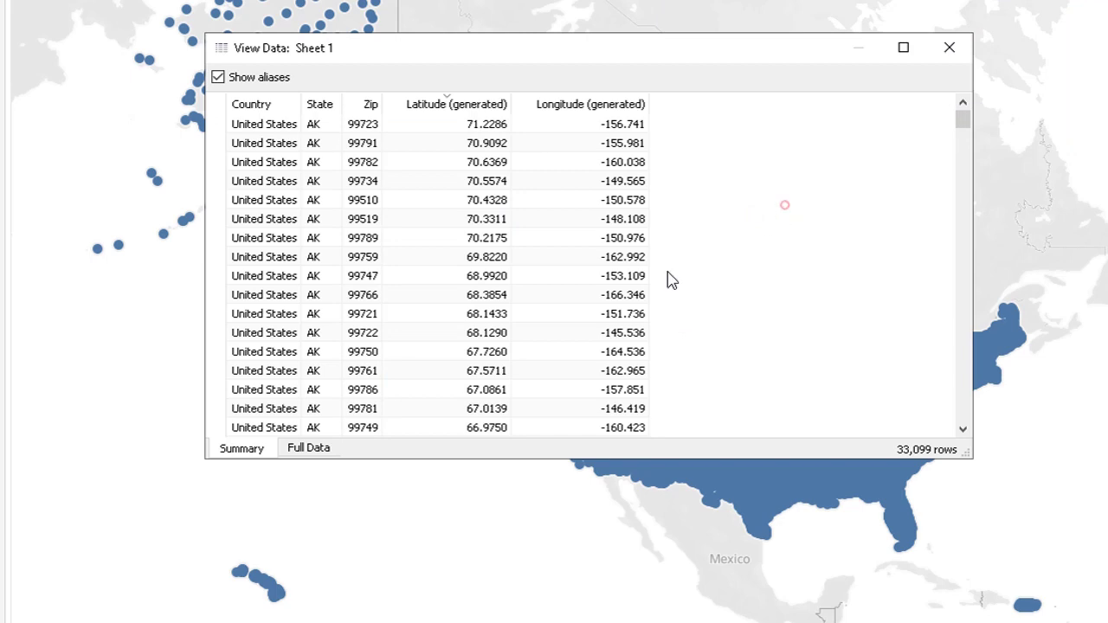
pyautogui.click(309, 447)
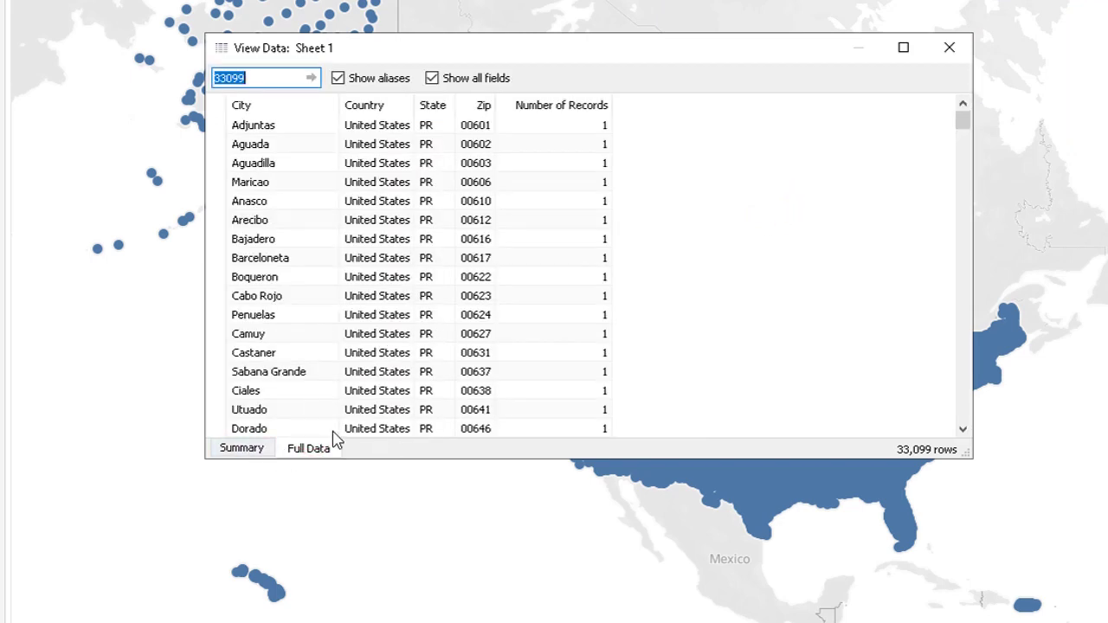
pyautogui.click(250, 449)
pyautogui.click(309, 448)
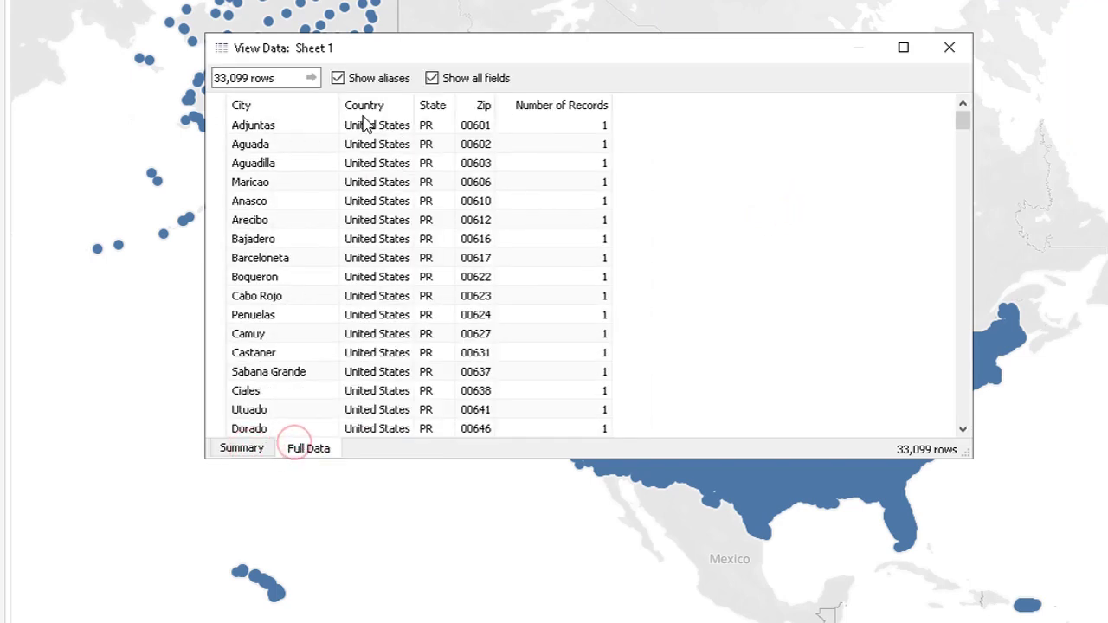
pyautogui.click(222, 48)
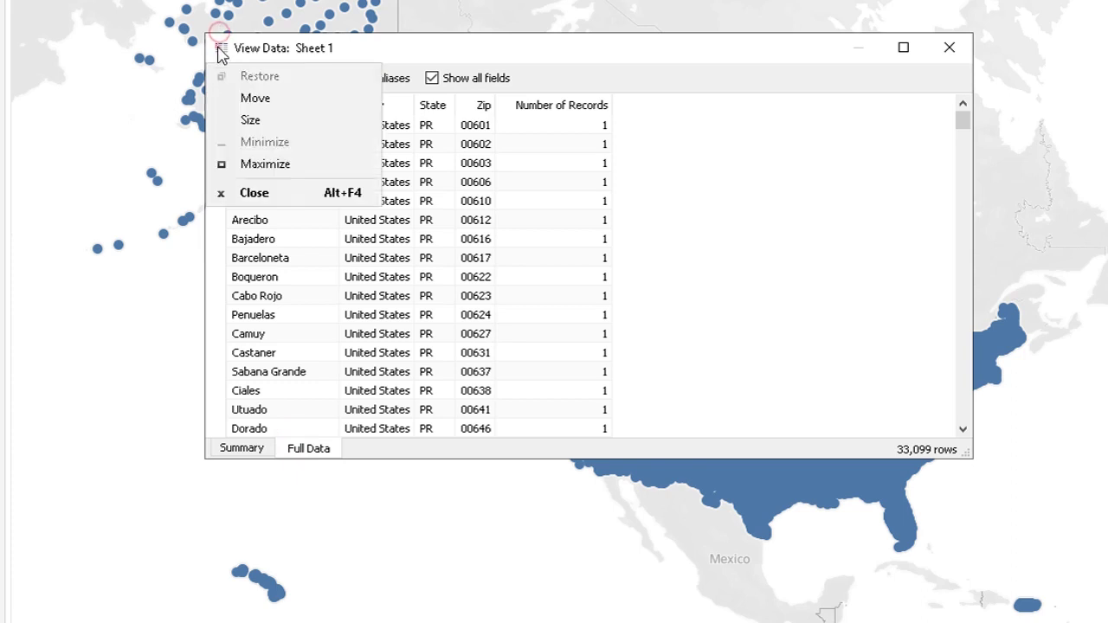
pyautogui.click(221, 47)
# Reload the rows, return to the Summary tab and select all 33,099 rows.
pyautogui.click(309, 78)
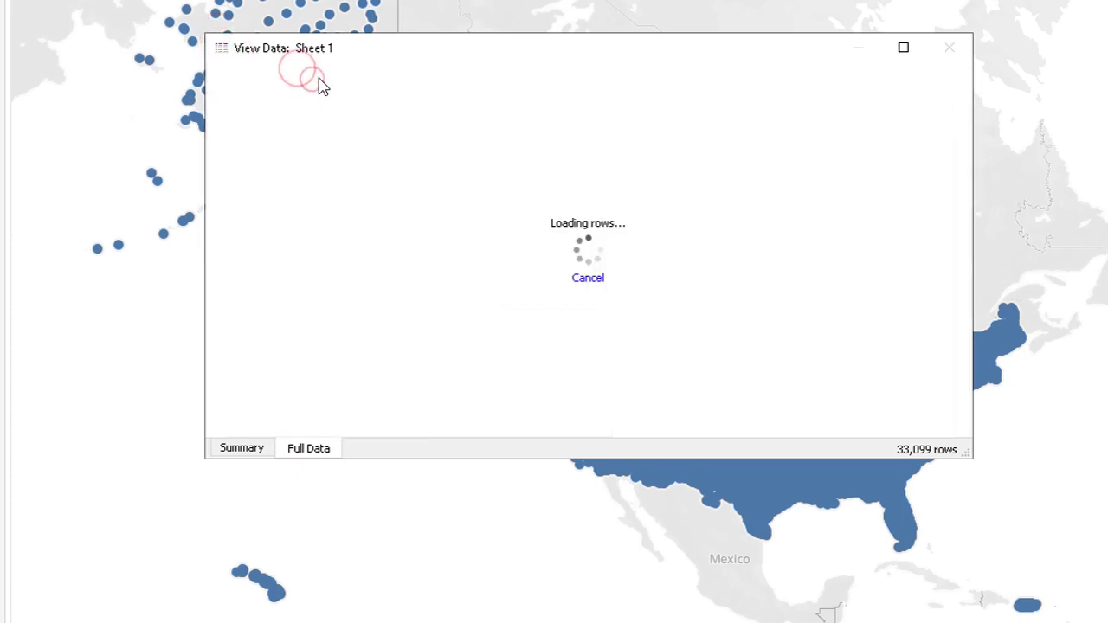
pyautogui.click(258, 449)
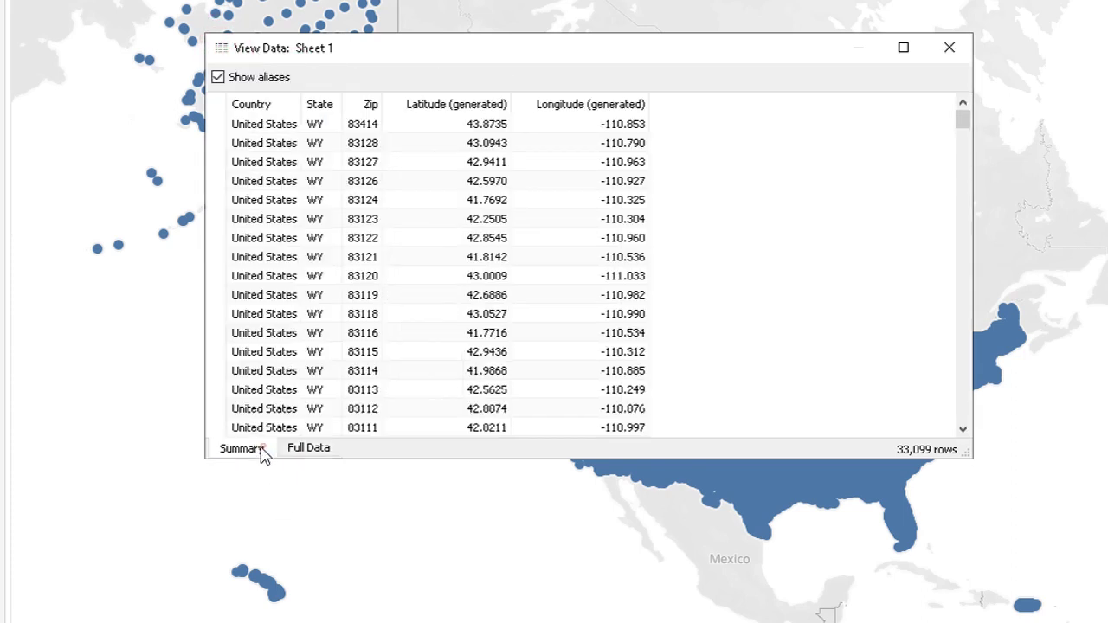
pyautogui.click(218, 104)
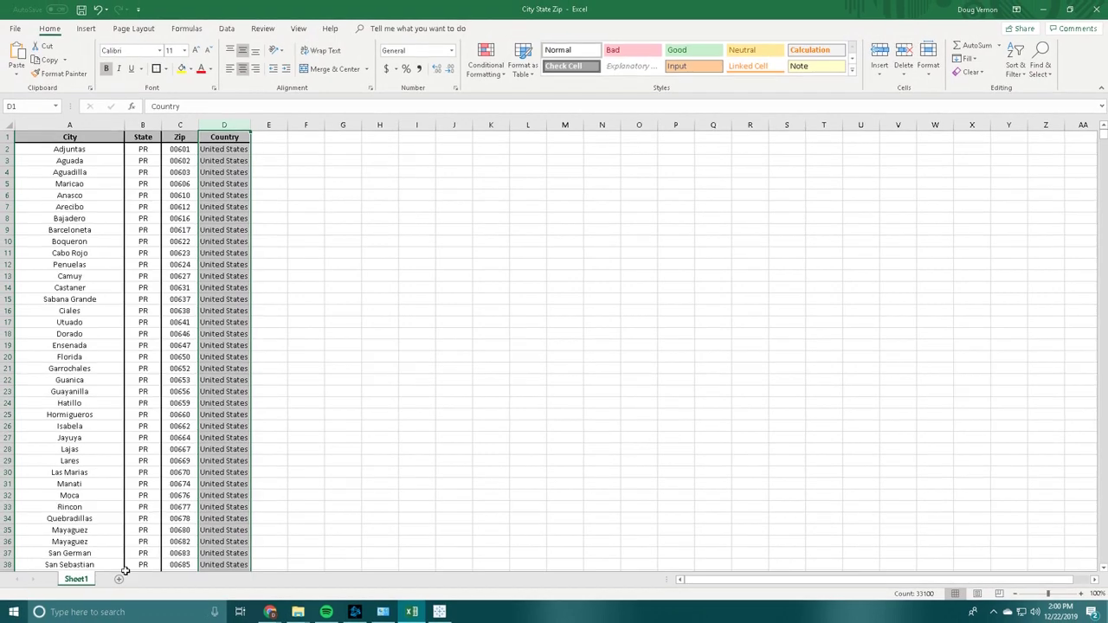
# Paste the copied Tableau rows into Sheet2 starting at cell G1.
pyautogui.click(118, 578)
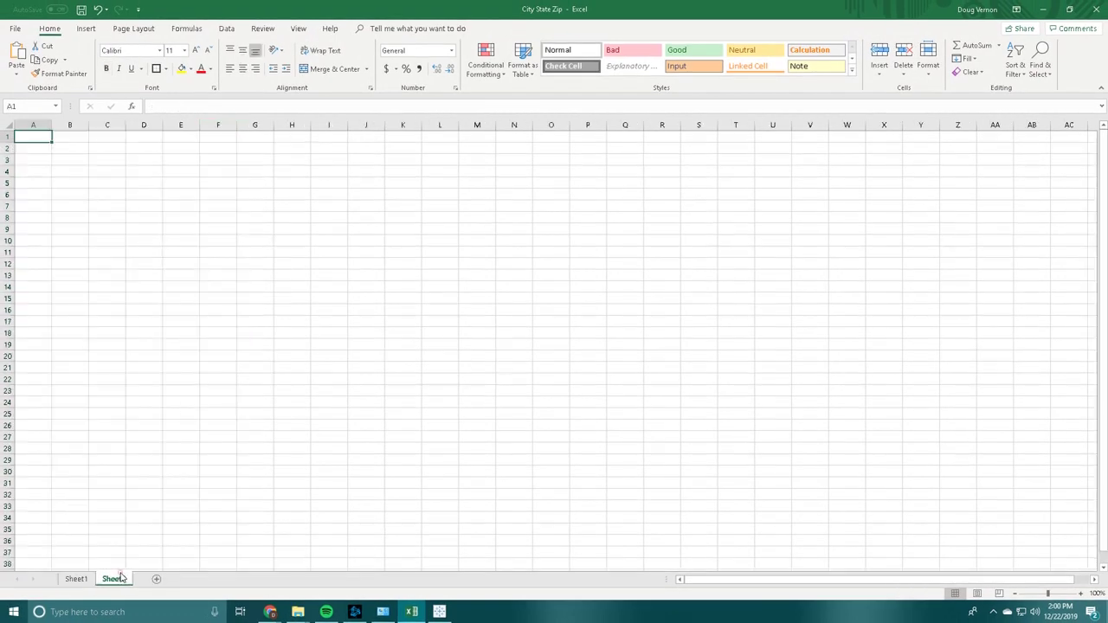
pyautogui.click(253, 136)
pyautogui.hotkey('ctrl', 'v')
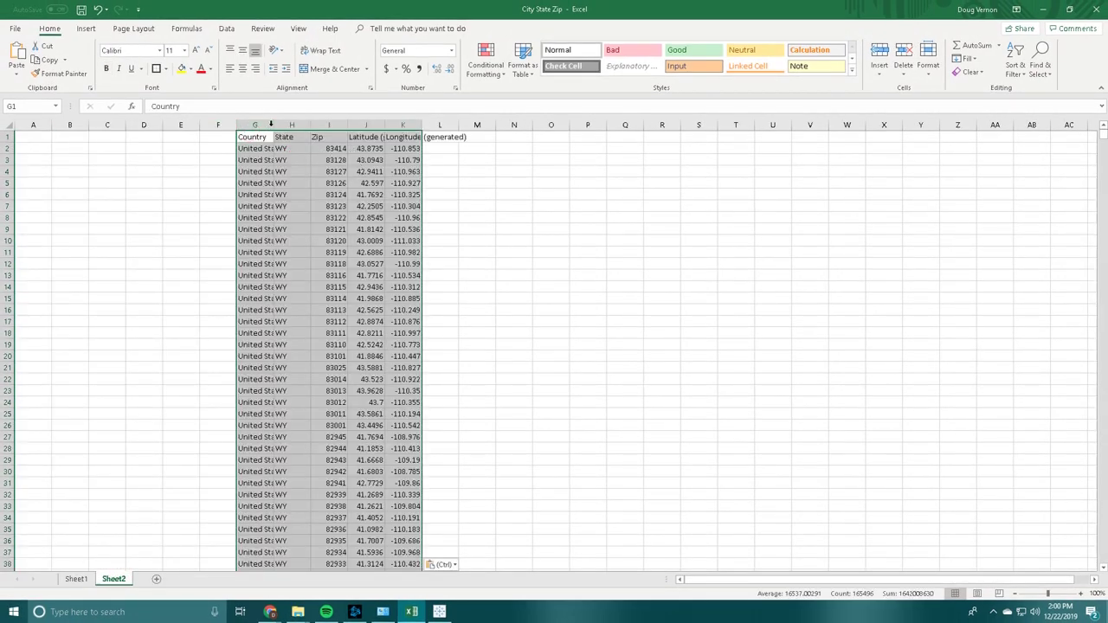
# Auto-fit columns G through K and make latitude and longitude columns J:K bold.
pyautogui.doubleClick(273, 125)
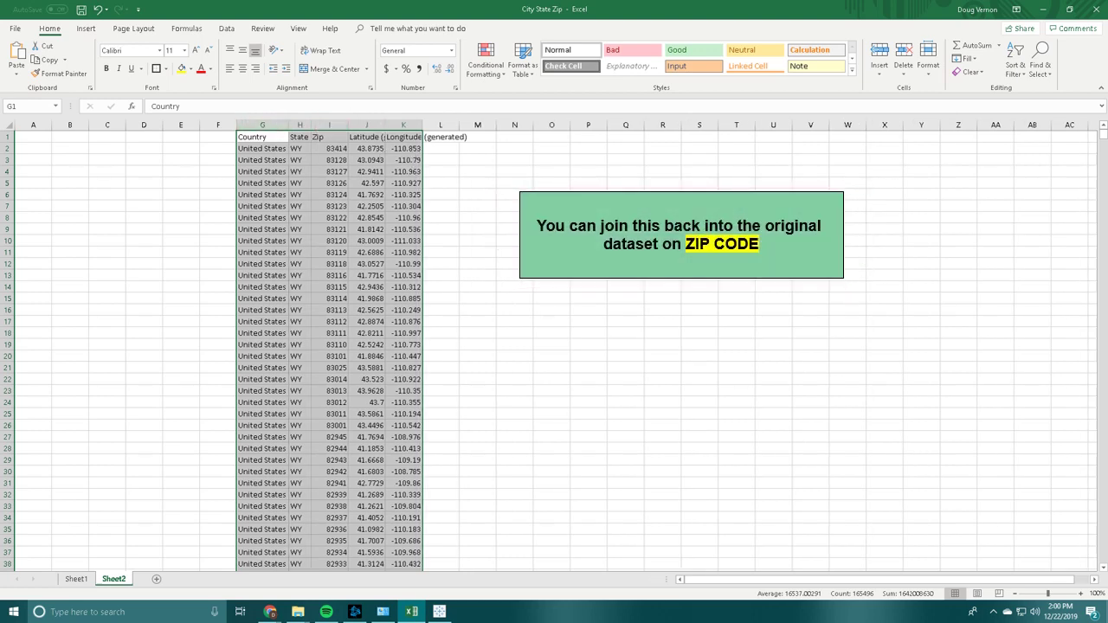
pyautogui.doubleClick(386, 125)
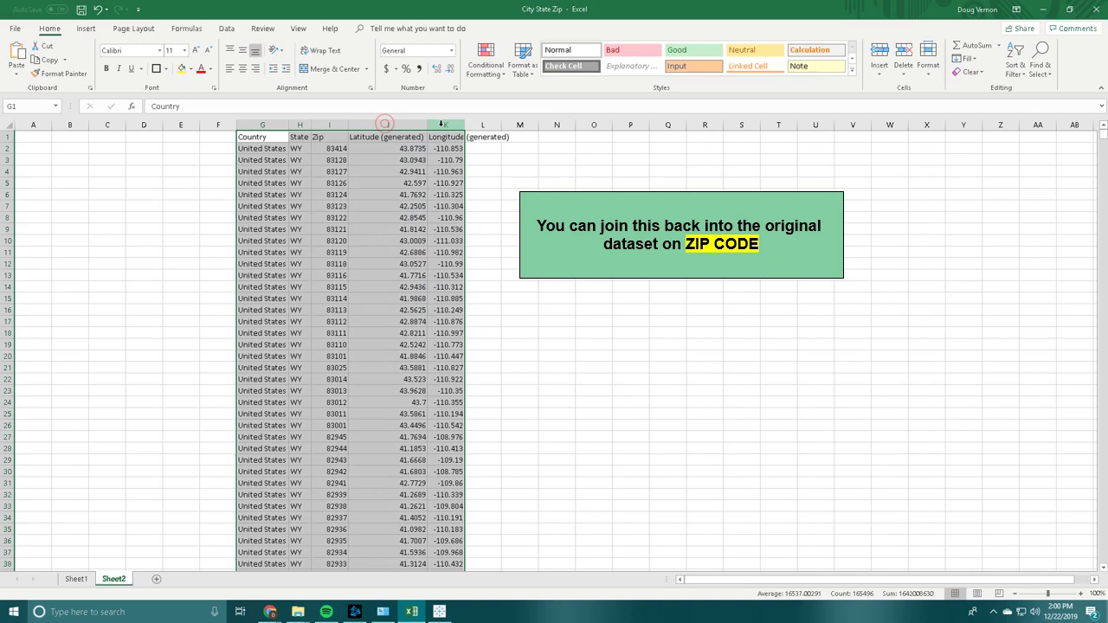
pyautogui.doubleClick(464, 126)
pyautogui.moveTo(426, 122); pyautogui.dragTo(470, 125)
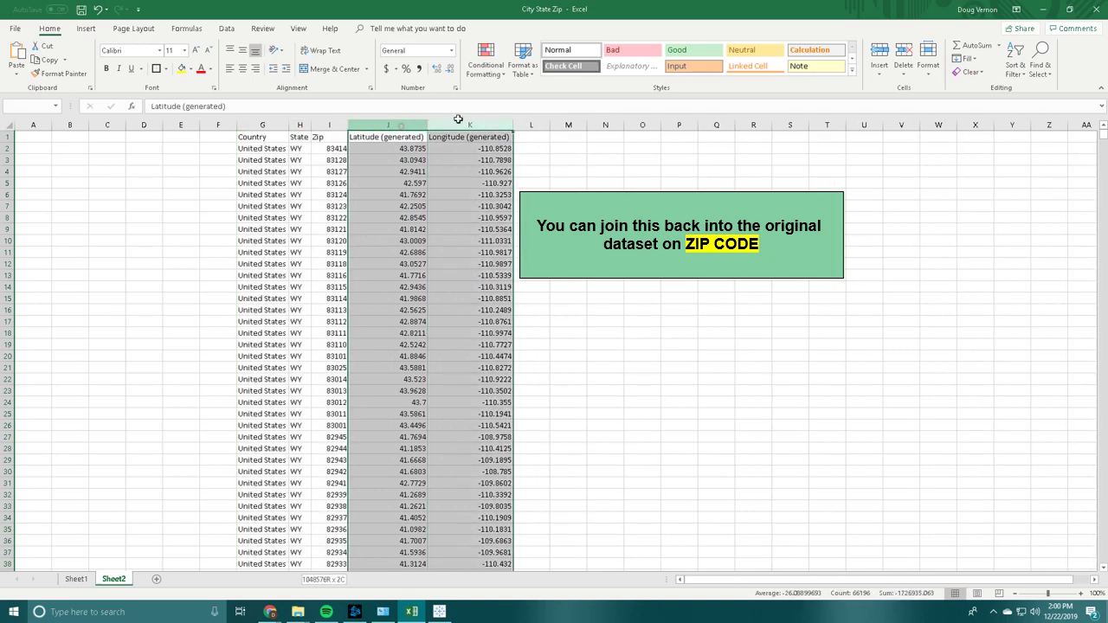
pyautogui.press('super')
pyautogui.press('super')
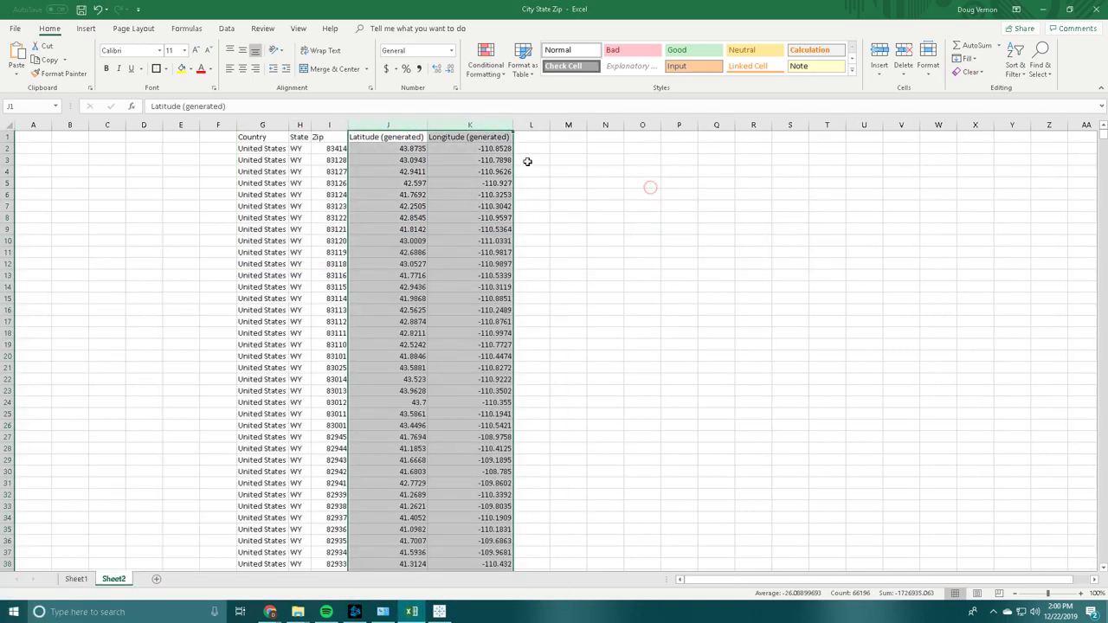
pyautogui.hotkey('ctrl', 'b')
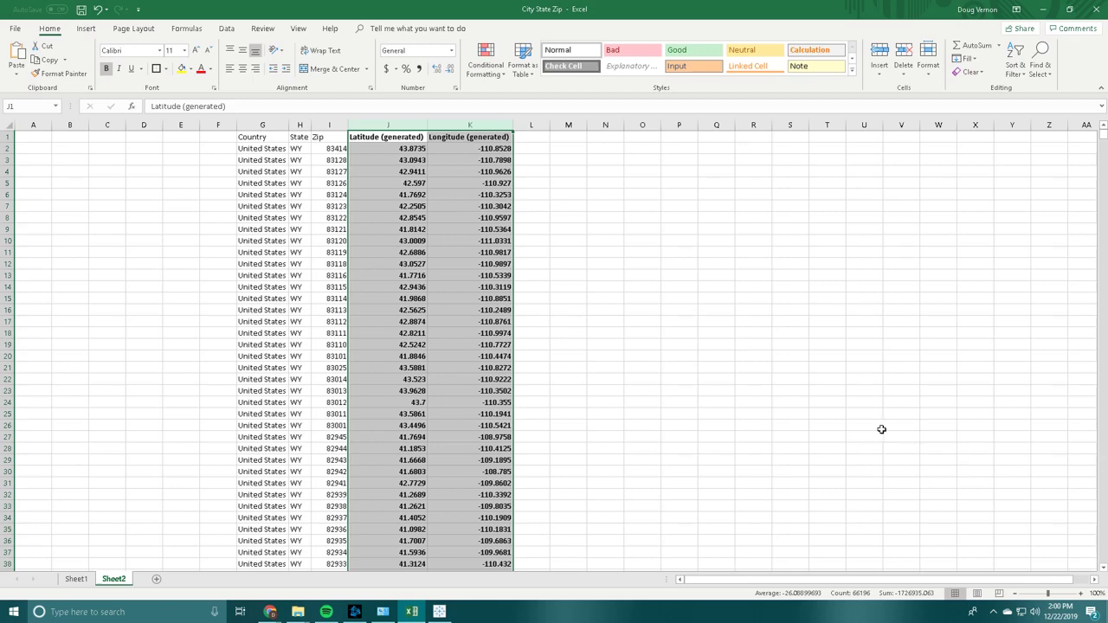
pyautogui.click(406, 146)
pyautogui.hotkey('ctrl', 'shift', 'Down')
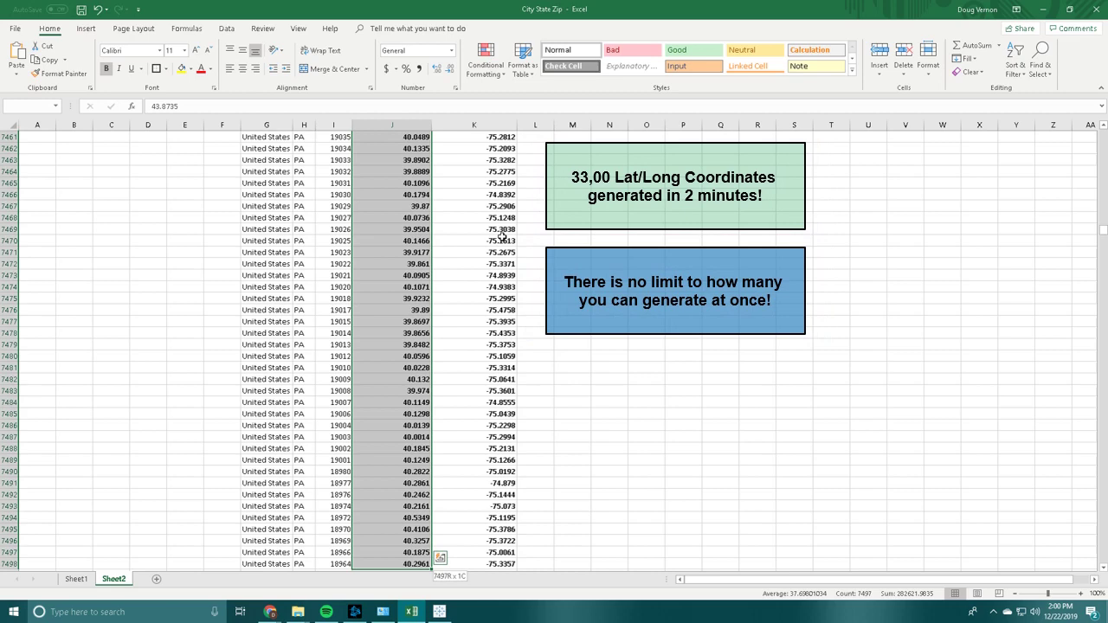
pyautogui.scroll(-2, 510, 346)
pyautogui.click(288, 180)
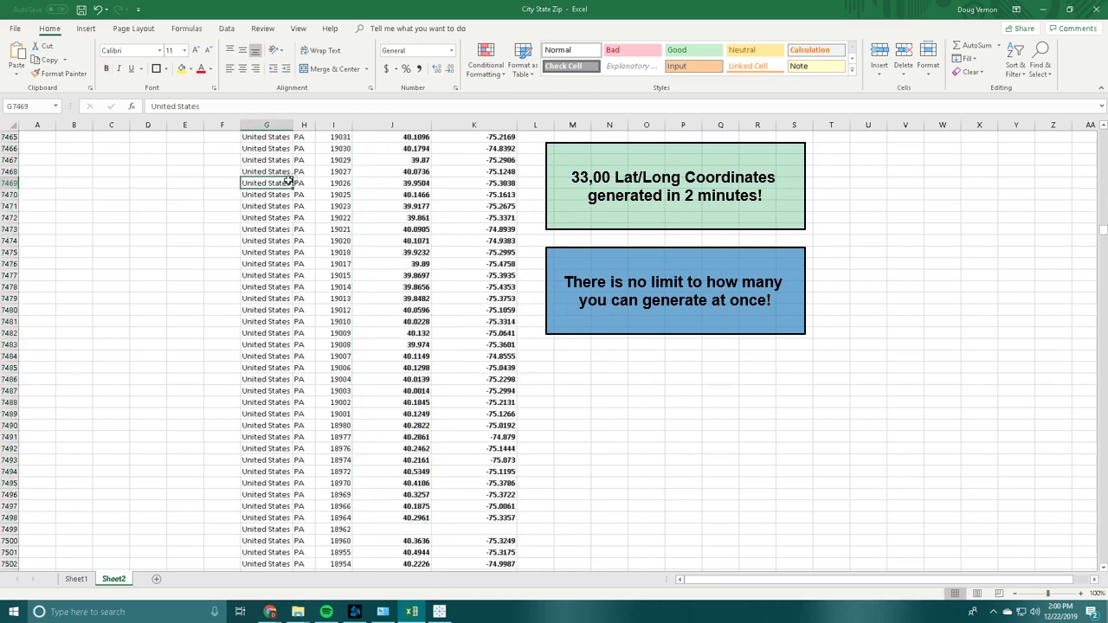
pyautogui.hotkey('ctrl', 'shift', 'Down')
pyautogui.scroll(1, 976, 504)
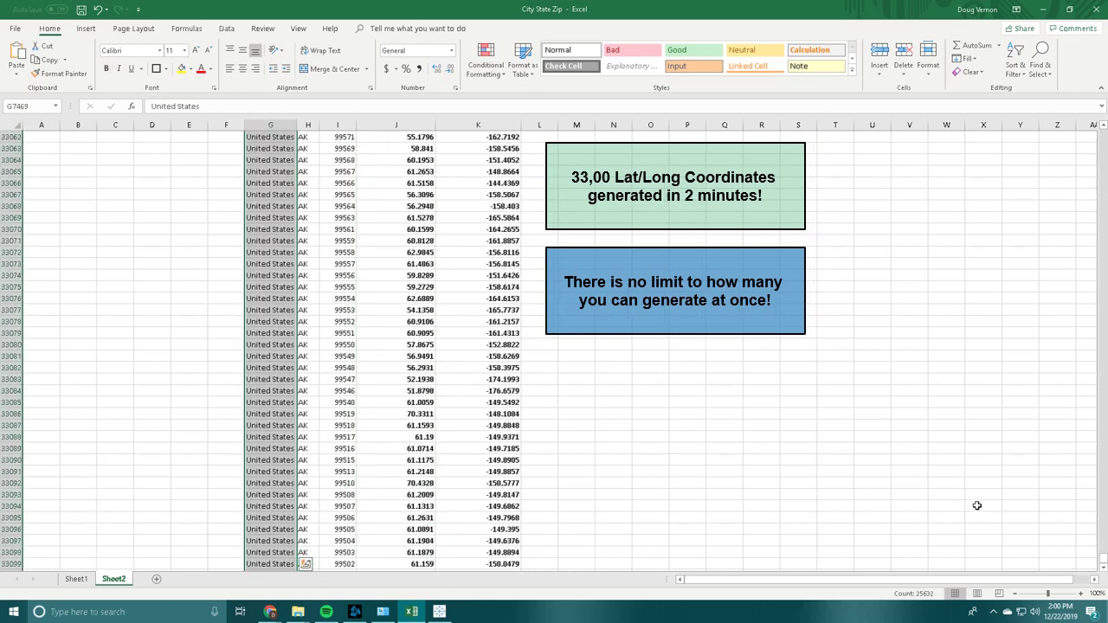
pyautogui.hotkey('ctrl', 'Home')
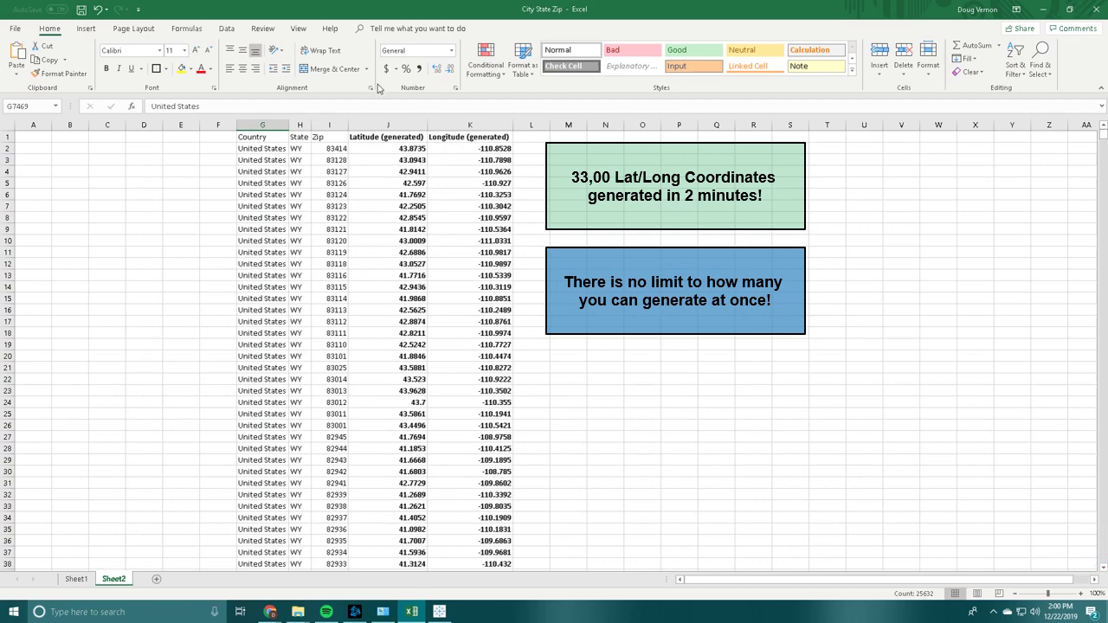
pyautogui.moveTo(381, 171); pyautogui.dragTo(374, 159)
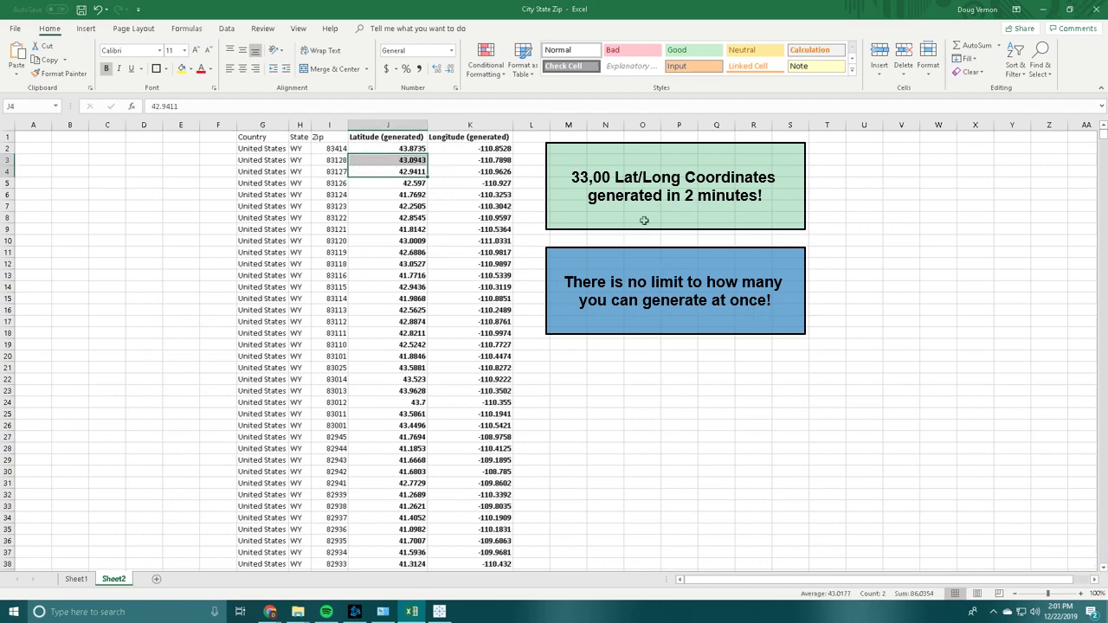